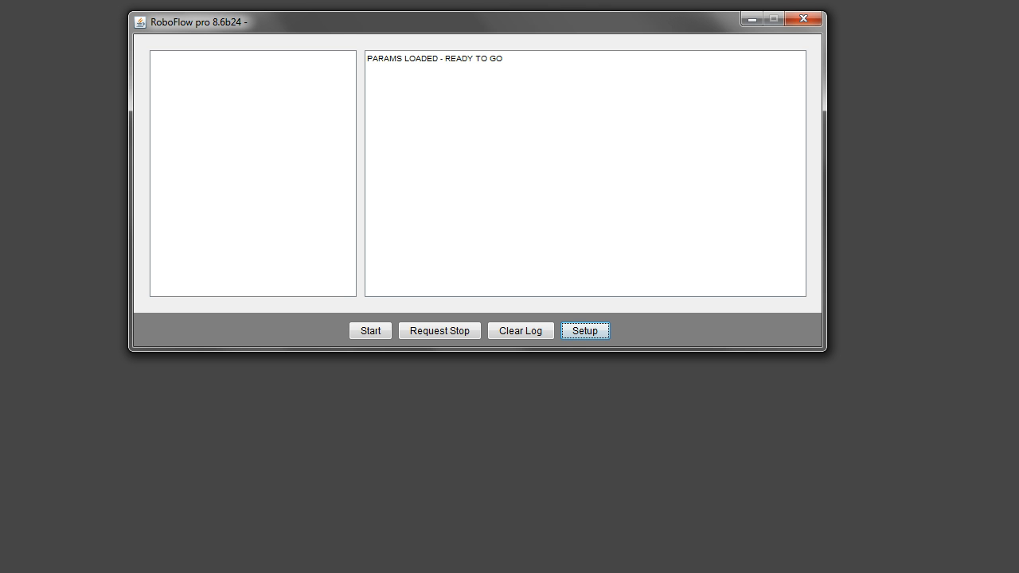
pyautogui.click(600, 339)
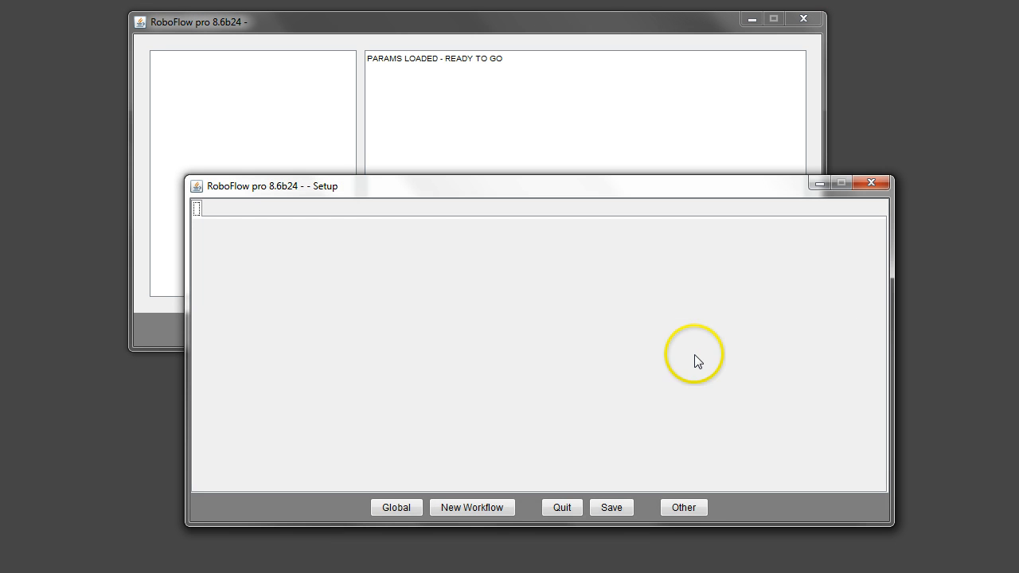
pyautogui.click(685, 508)
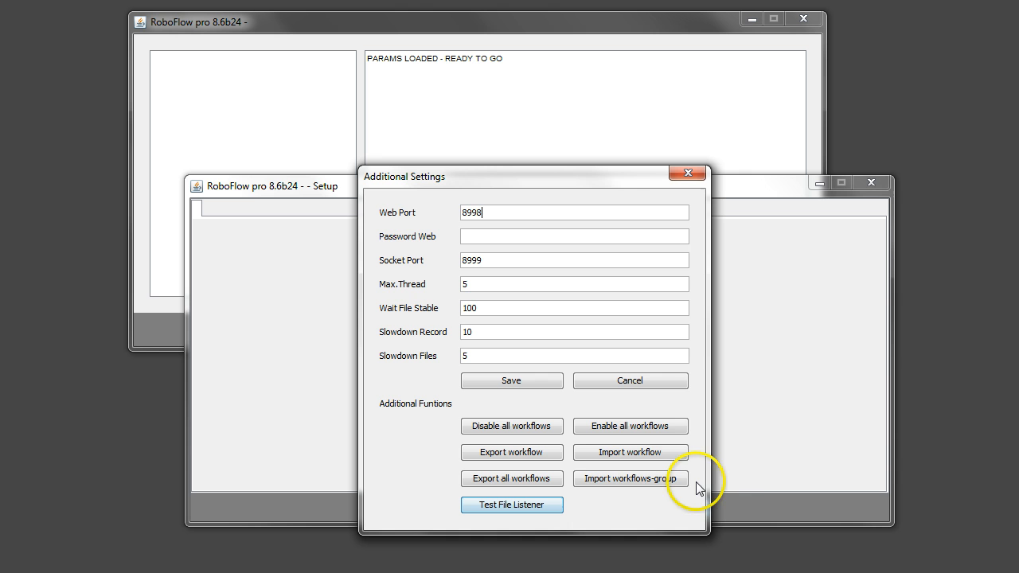
pyautogui.click(599, 458)
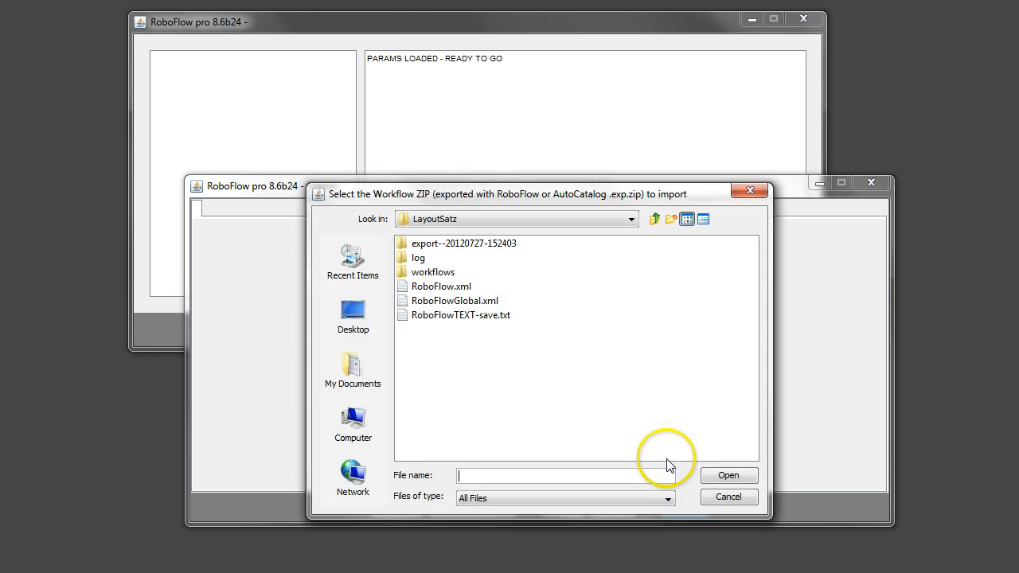
pyautogui.click(402, 243)
pyautogui.doubleClick(402, 243)
pyautogui.click(414, 244)
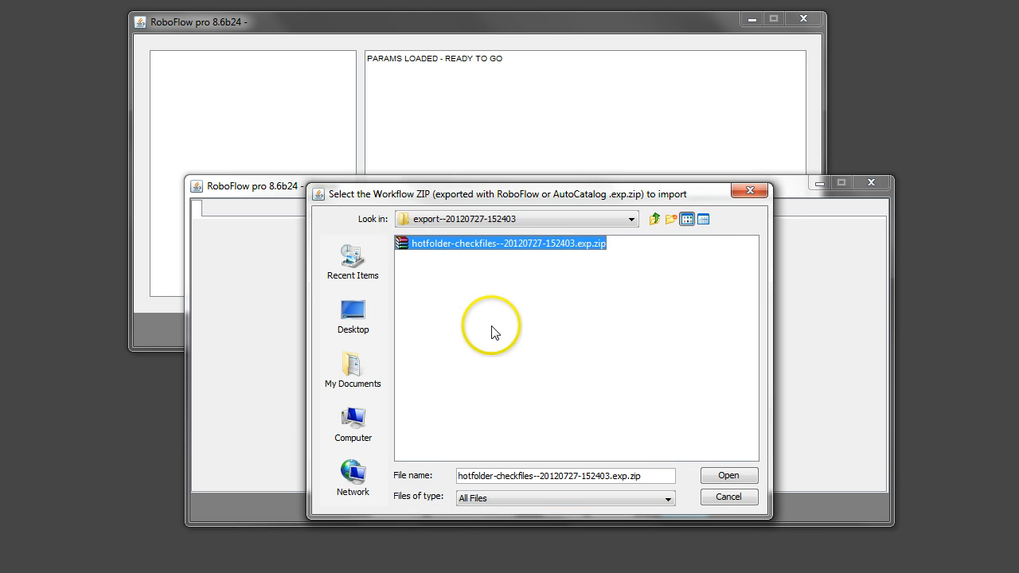
pyautogui.click(752, 478)
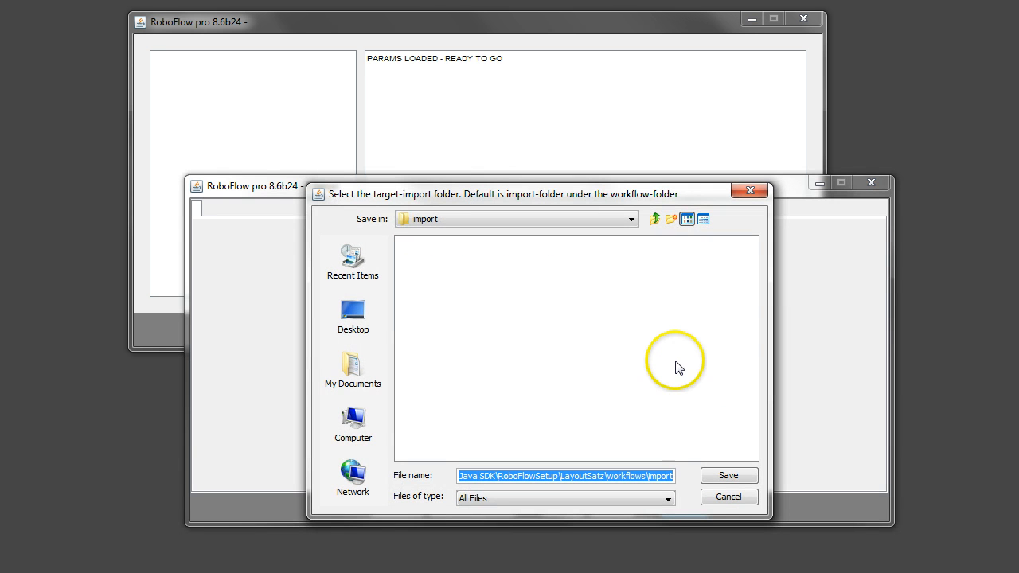
# Set the parent workflows folder as the import target and complete the workflow import
pyautogui.click(655, 220)
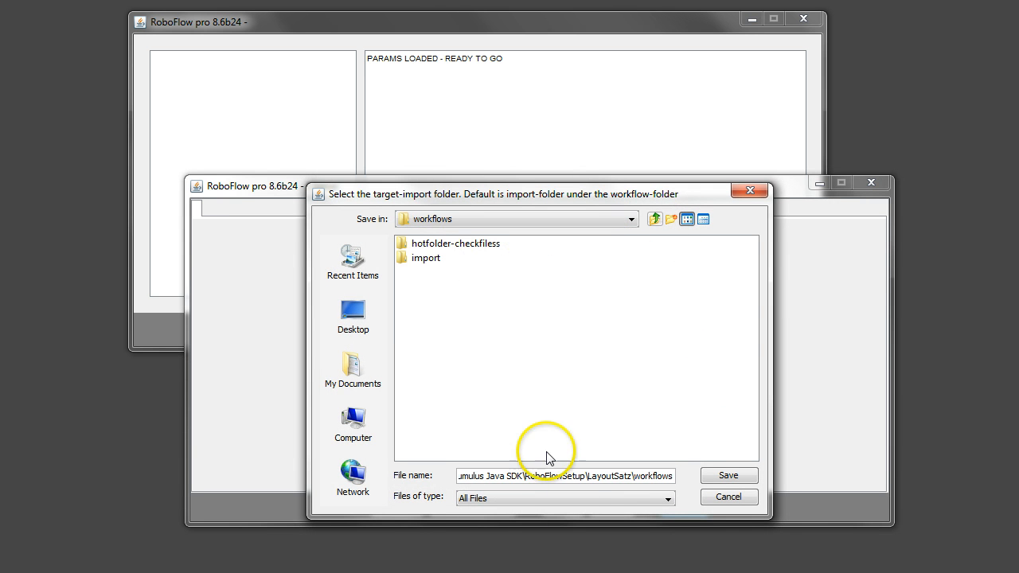
pyautogui.click(729, 475)
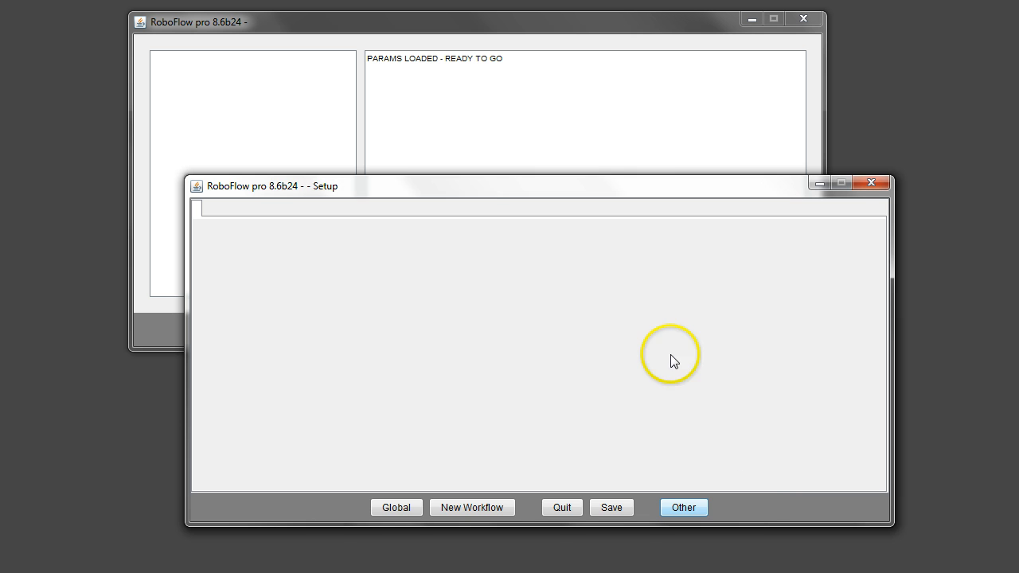
pyautogui.click(540, 505)
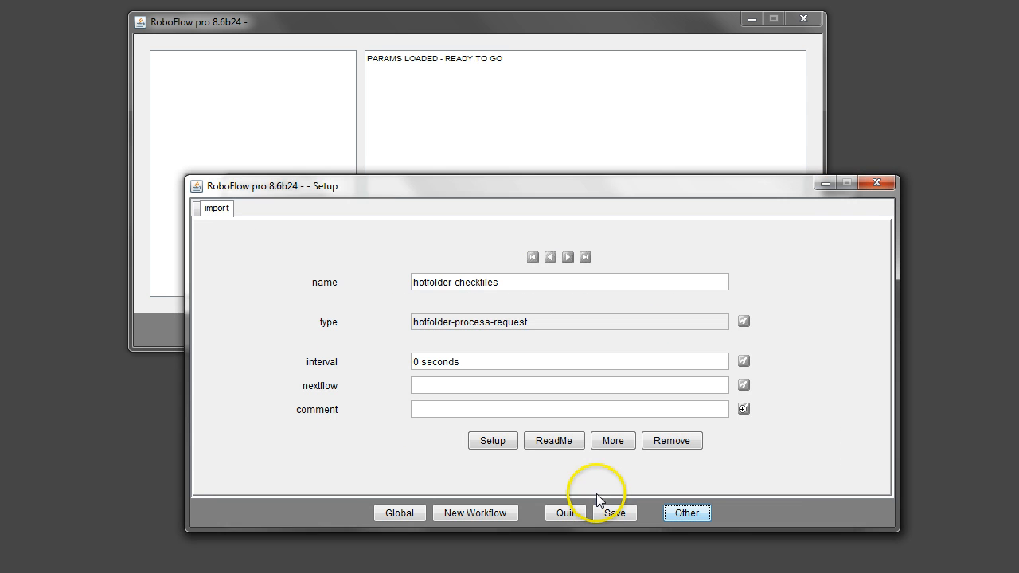
# Open the setup parameters of the imported hotfolder-checkfiles workflow and place the parameter window so all of it fits on screen
pyautogui.moveTo(658, 199); pyautogui.dragTo(676, 78)
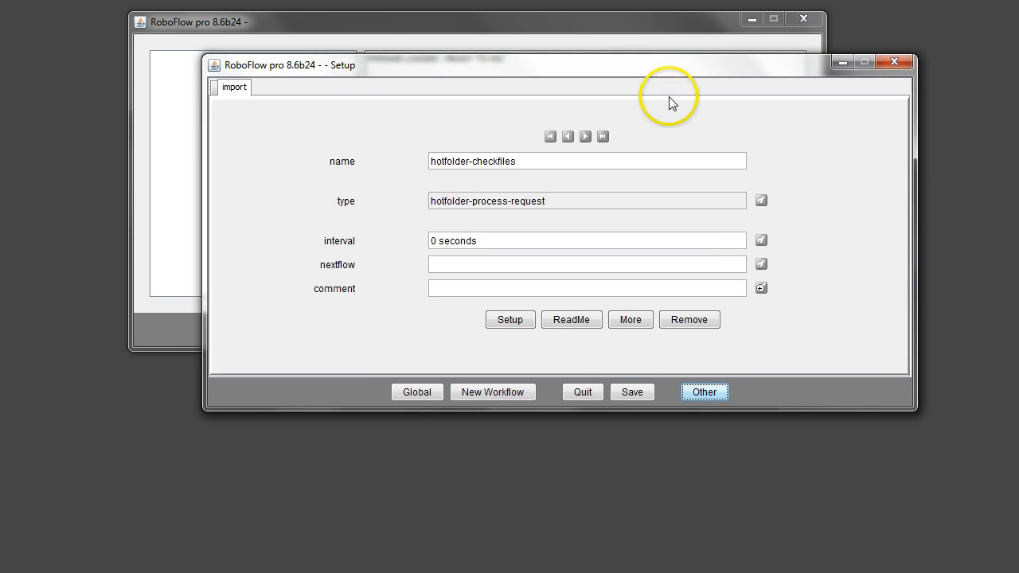
pyautogui.click(507, 322)
pyautogui.moveTo(553, 127); pyautogui.dragTo(566, 65)
pyautogui.click(529, 128)
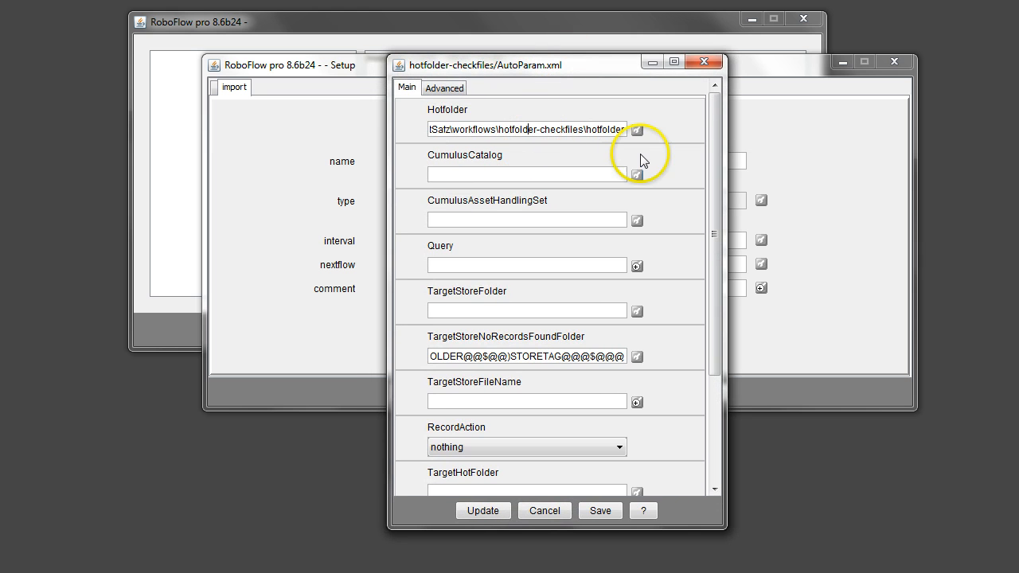
# Set the Hotfolder parameter to the hotfolder folder inside workflows\hotfolder-checkfiles
pyautogui.click(637, 130)
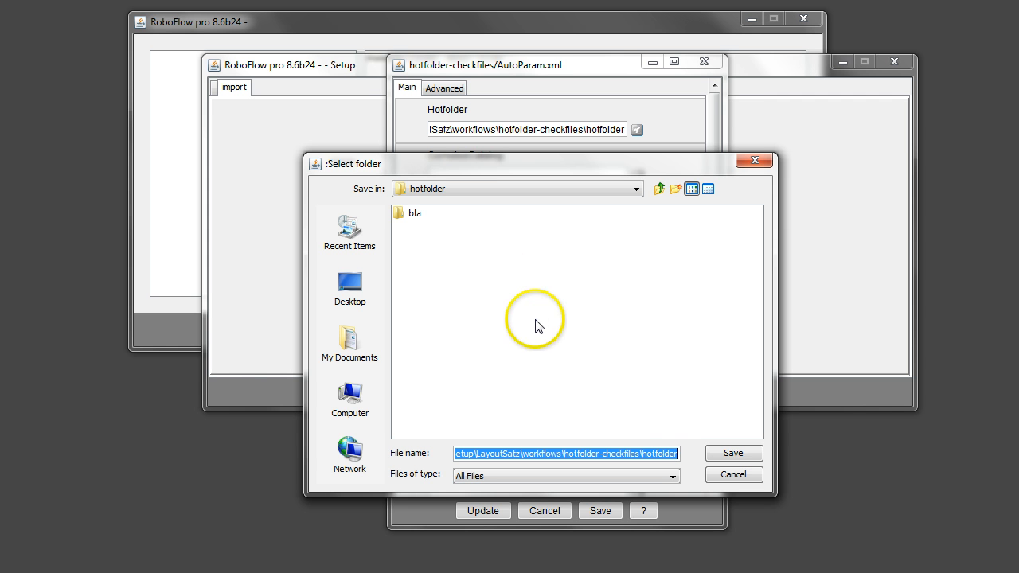
pyautogui.click(743, 461)
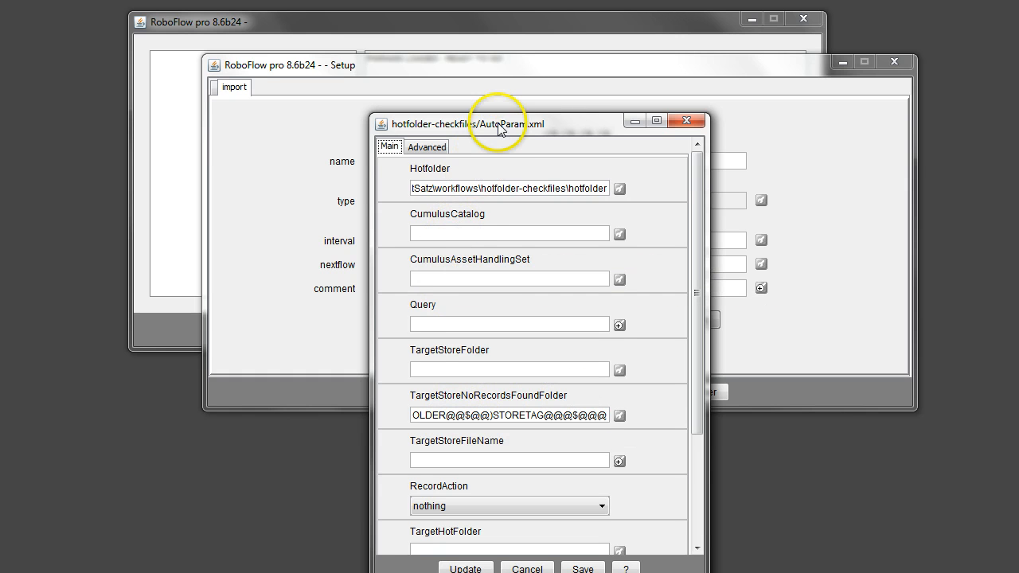
pyautogui.moveTo(496, 122); pyautogui.dragTo(513, 78)
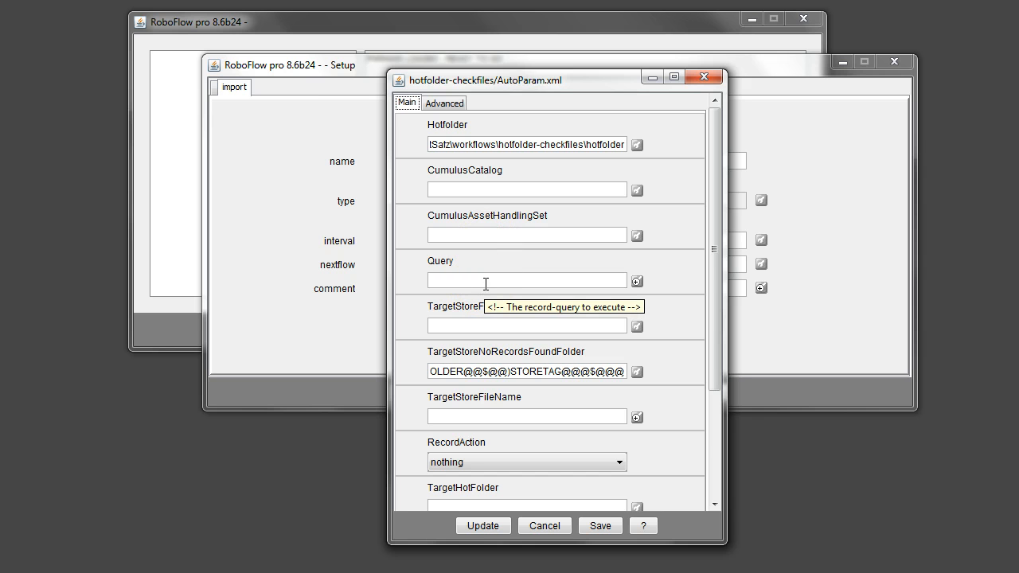
# Copy the whole TargetStoreNoRecordsFoundFolder expression and paste it into the empty Notepad++ document
pyautogui.click(534, 372)
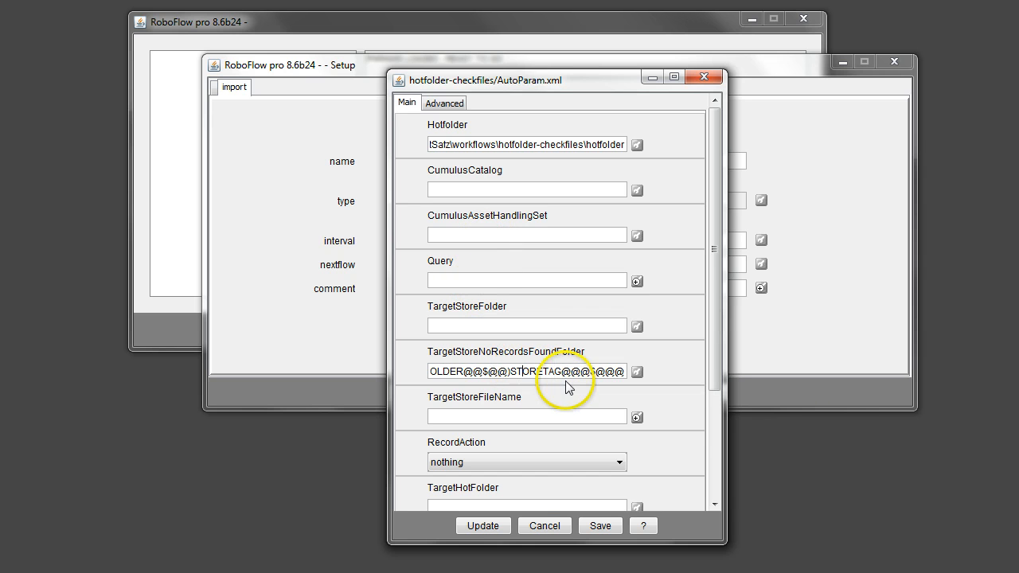
pyautogui.tripleClick(580, 380)
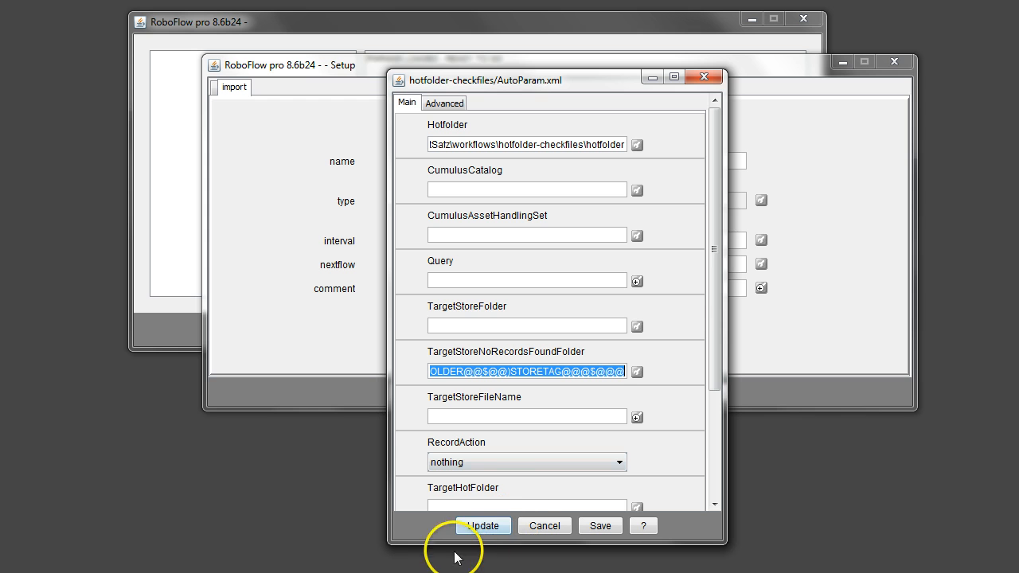
pyautogui.hotkey('alt', 'Tab')
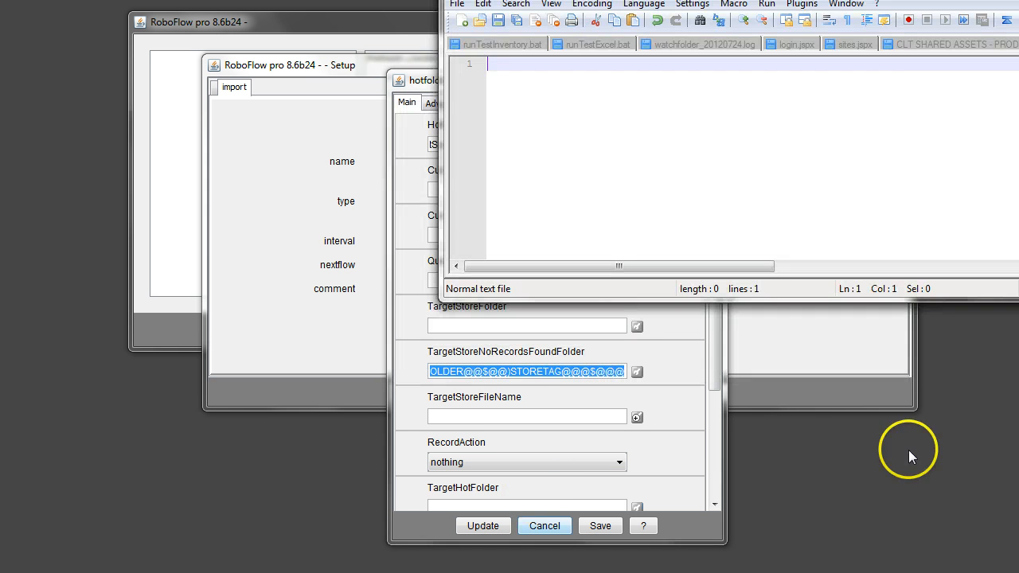
pyautogui.moveTo(924, 0); pyautogui.dragTo(599, 87)
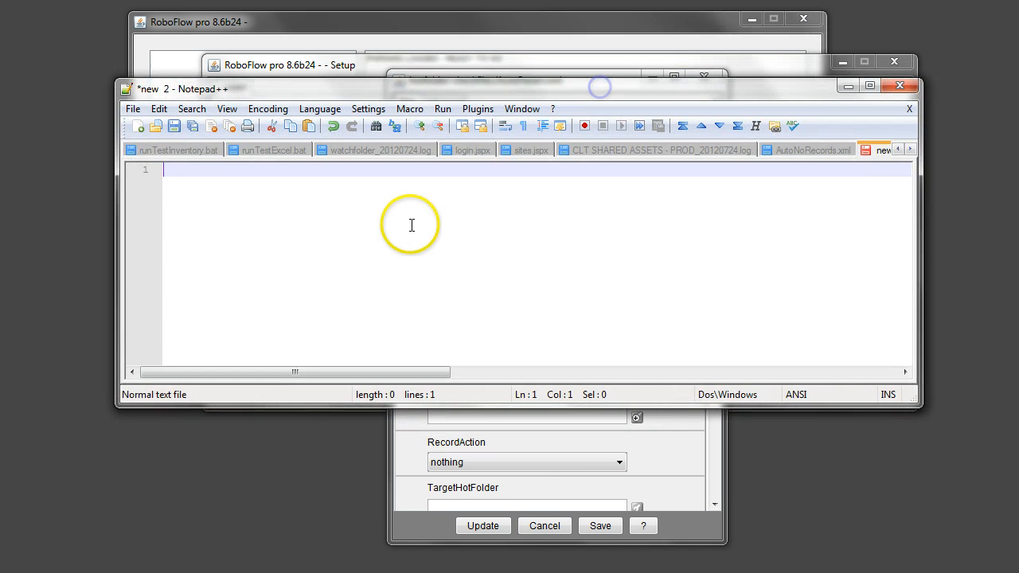
pyautogui.hotkey('ctrl', 'v')
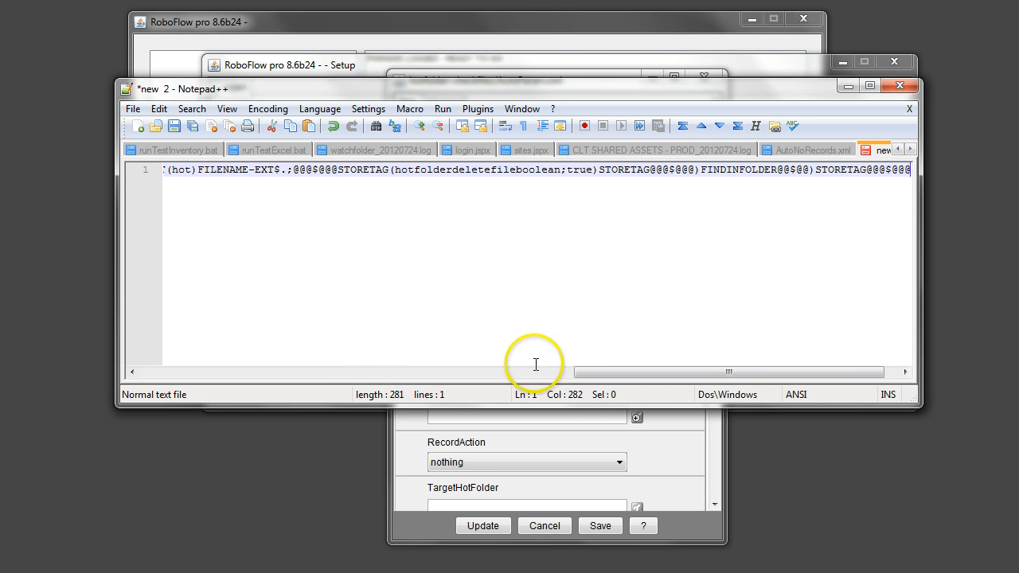
# Examine the pasted expression, highlighting the FINDINFOLDER function and its #PARAMFOLDER#/targetfolder argument
pyautogui.moveTo(652, 373); pyautogui.dragTo(103, 373)
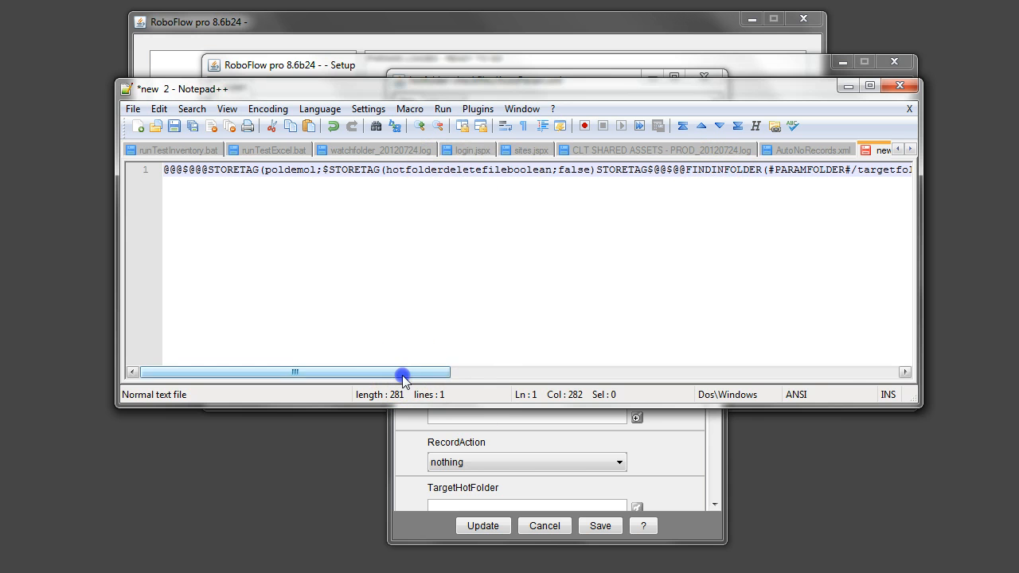
pyautogui.moveTo(401, 373); pyautogui.dragTo(590, 381)
pyautogui.moveTo(368, 169); pyautogui.dragTo(484, 169)
pyautogui.doubleClick(323, 170)
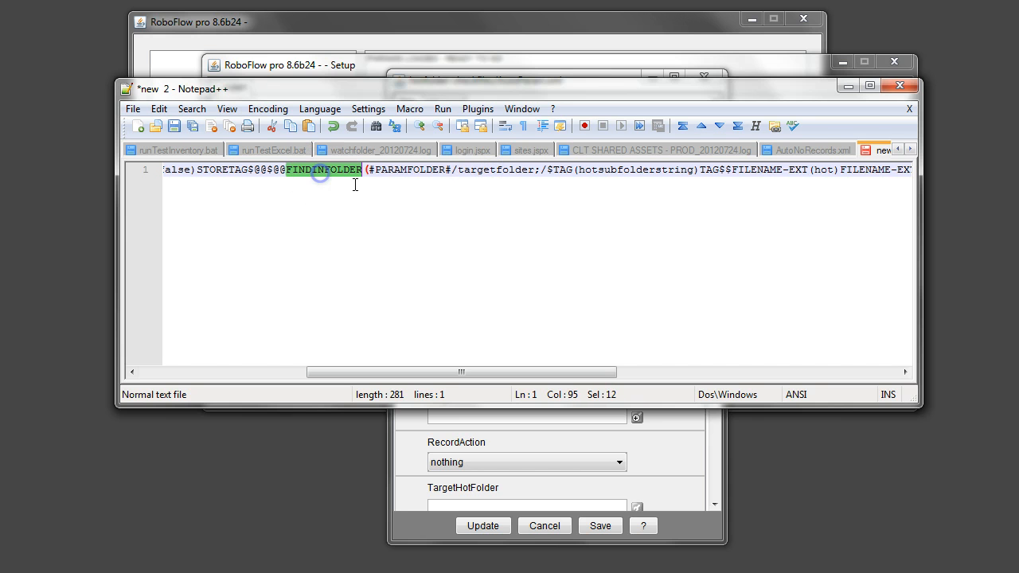
pyautogui.moveTo(368, 170); pyautogui.dragTo(535, 170)
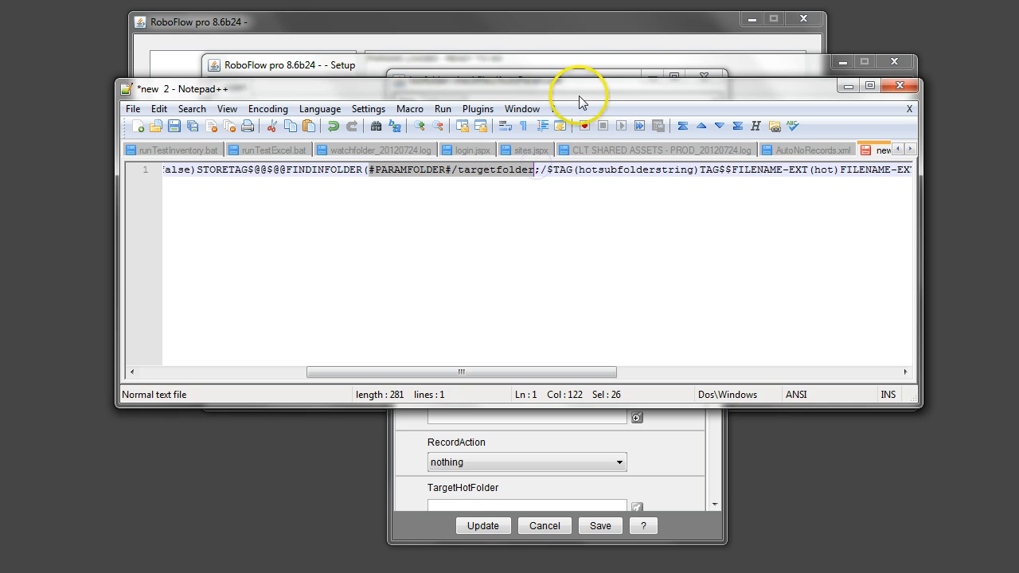
# Browse from the Hotfolder parameter to the targetfolder inside hotfolder-checkfiles to check its location, leaving the selection uncommitted
pyautogui.moveTo(578, 92); pyautogui.dragTo(568, 202)
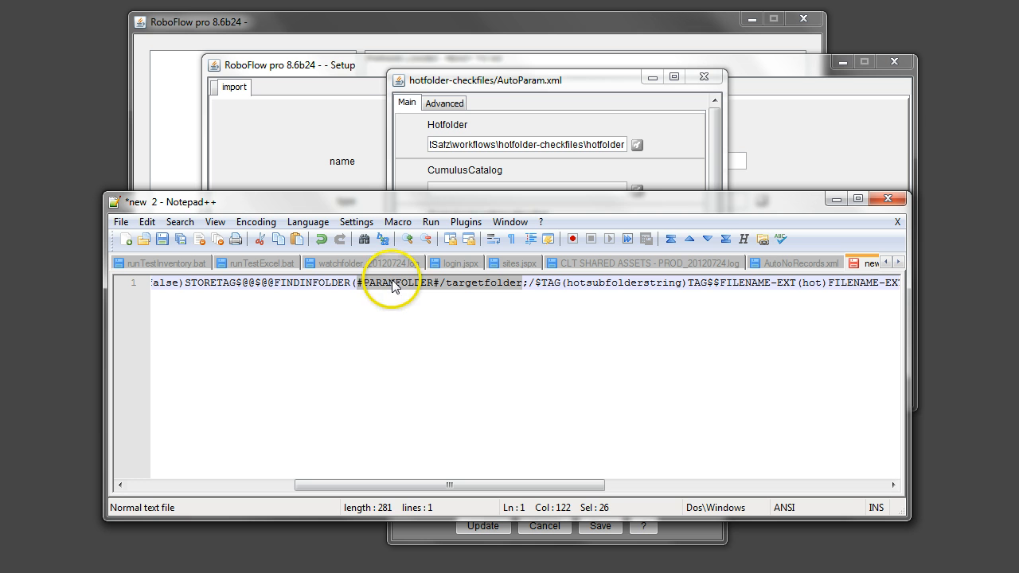
pyautogui.click(679, 141)
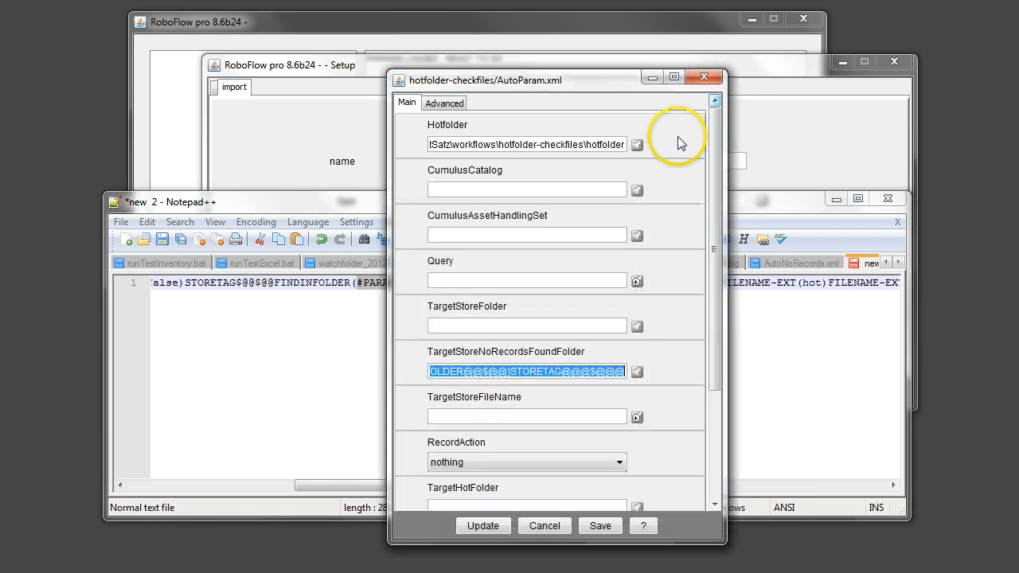
pyautogui.click(637, 144)
pyautogui.click(654, 220)
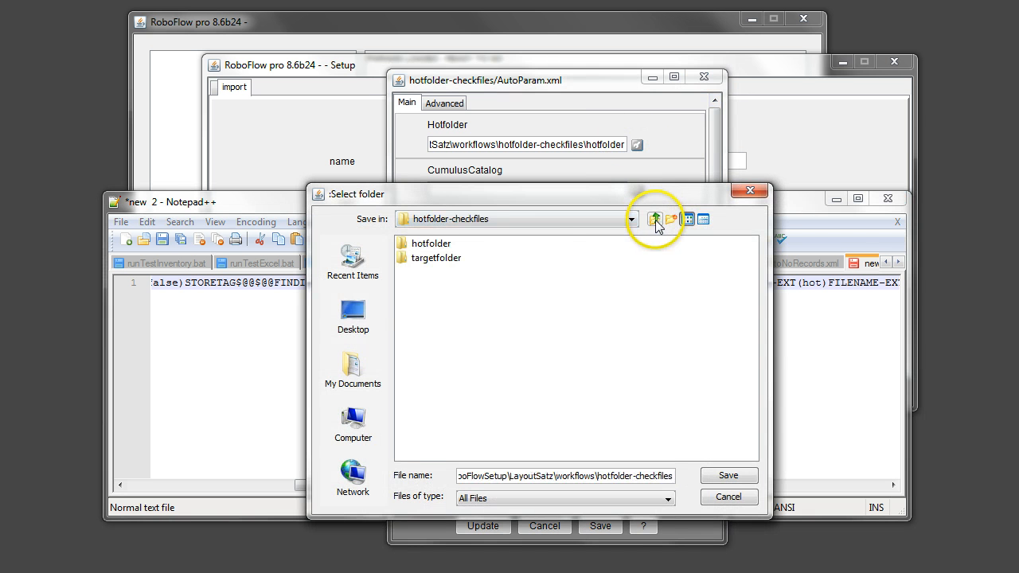
pyautogui.click(417, 260)
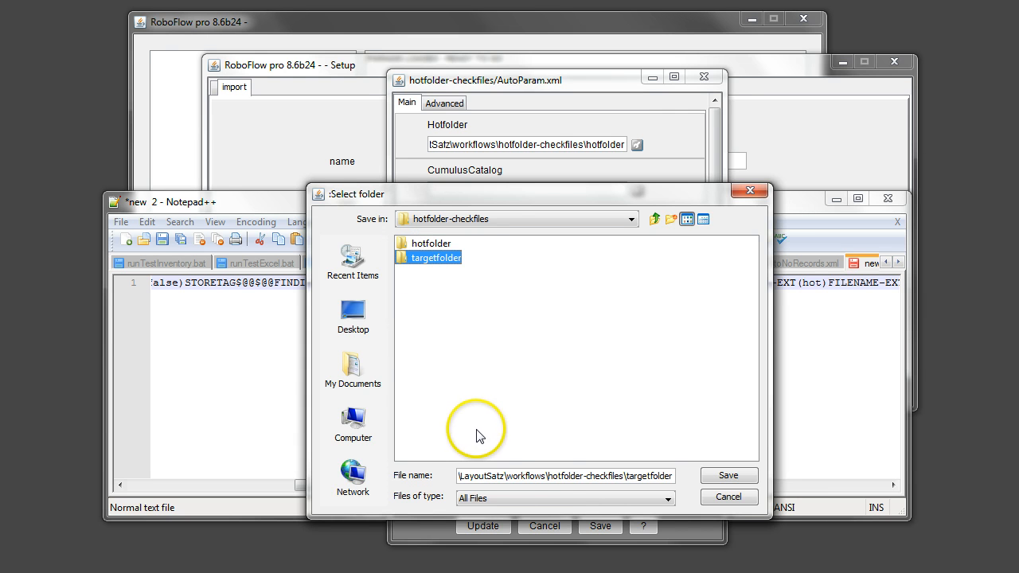
pyautogui.click(727, 497)
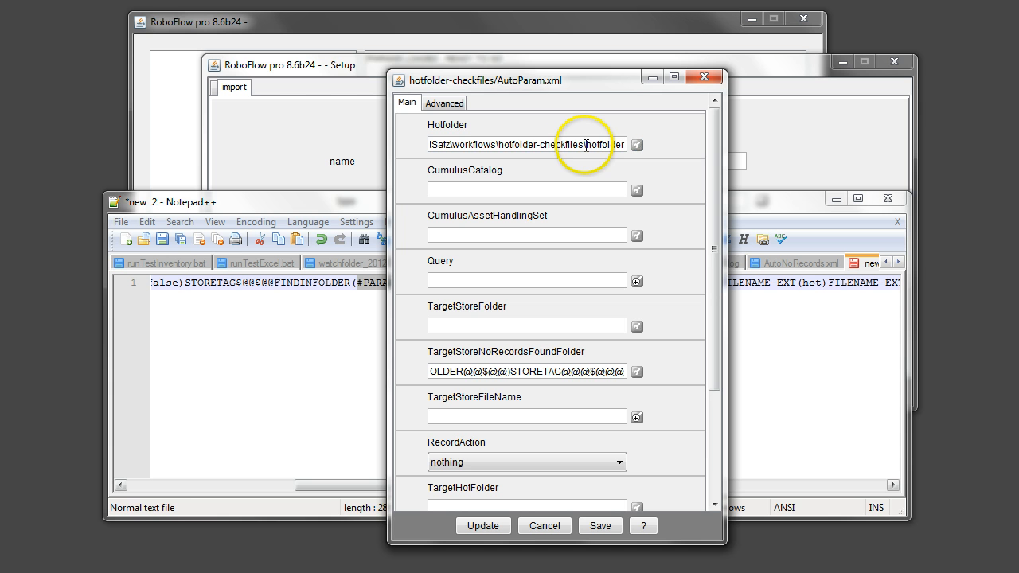
# Copy the Hotfolder path up to hotfolder-checkfiles and paste it on a new line below the expression in Notepad++
pyautogui.moveTo(585, 144); pyautogui.dragTo(407, 143)
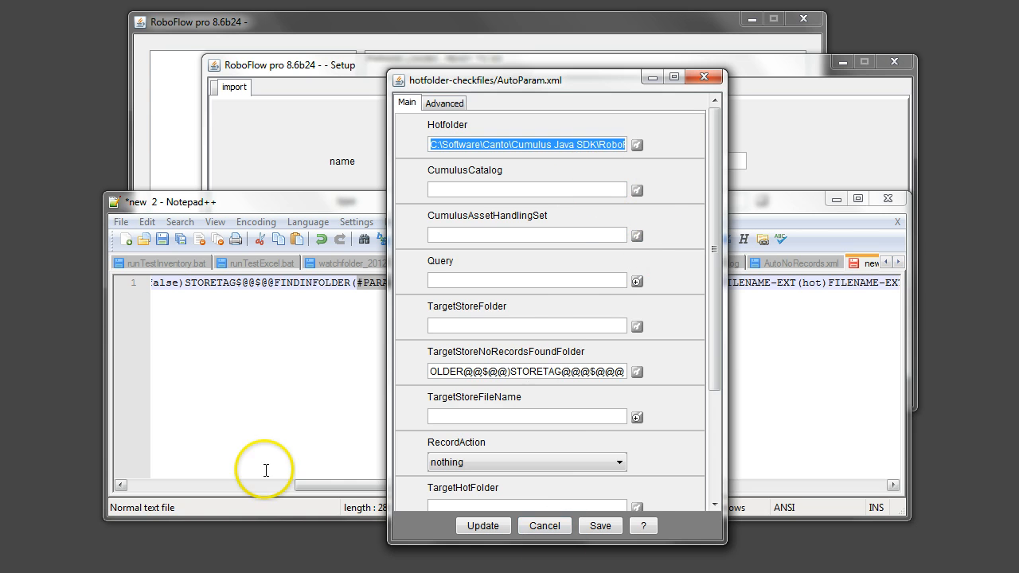
pyautogui.click(268, 406)
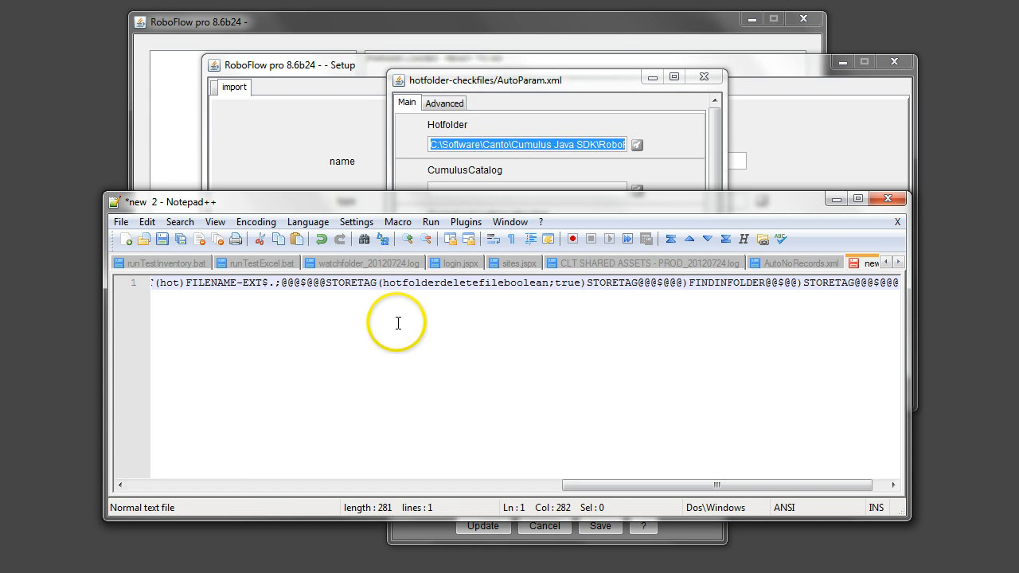
pyautogui.press('Return')
pyautogui.press('Return')
pyautogui.press('Return')
pyautogui.press('Return')
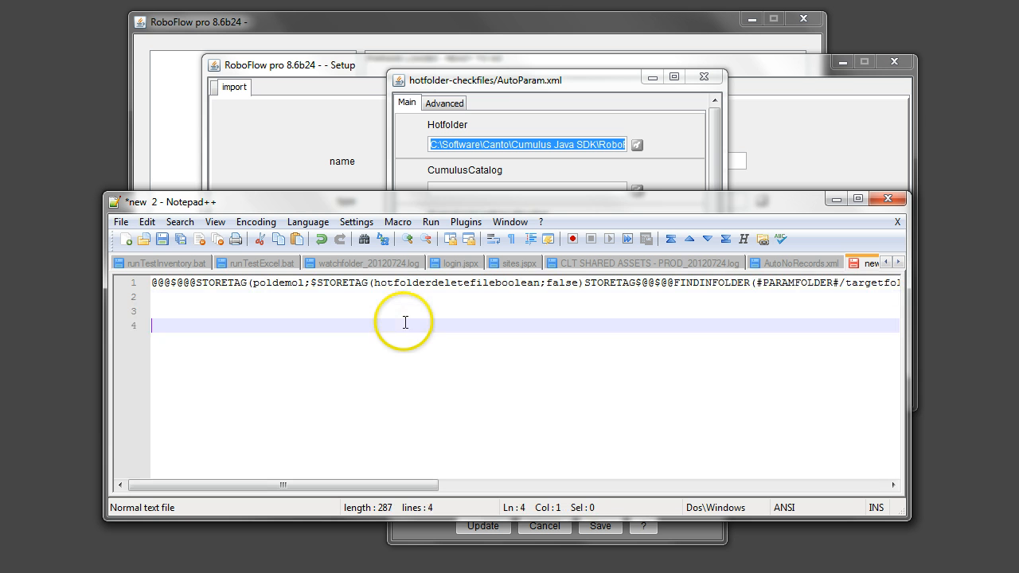
pyautogui.write('C:\\Software\\Canto\\Cumulus Java SDK\\RoboFlowSetup\\LayoutSatz\\workflows\\hotfolder-checkfiles')
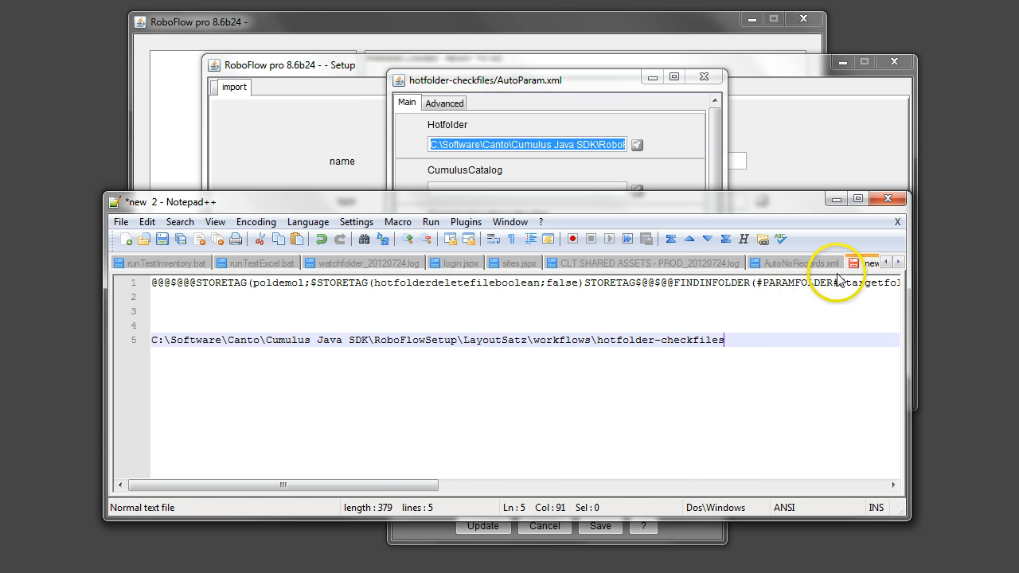
# Highlight the /targetfolder and PARAMFOLDER parts of the expression and delete the pasted folder path below it
pyautogui.moveTo(421, 483); pyautogui.dragTo(514, 485)
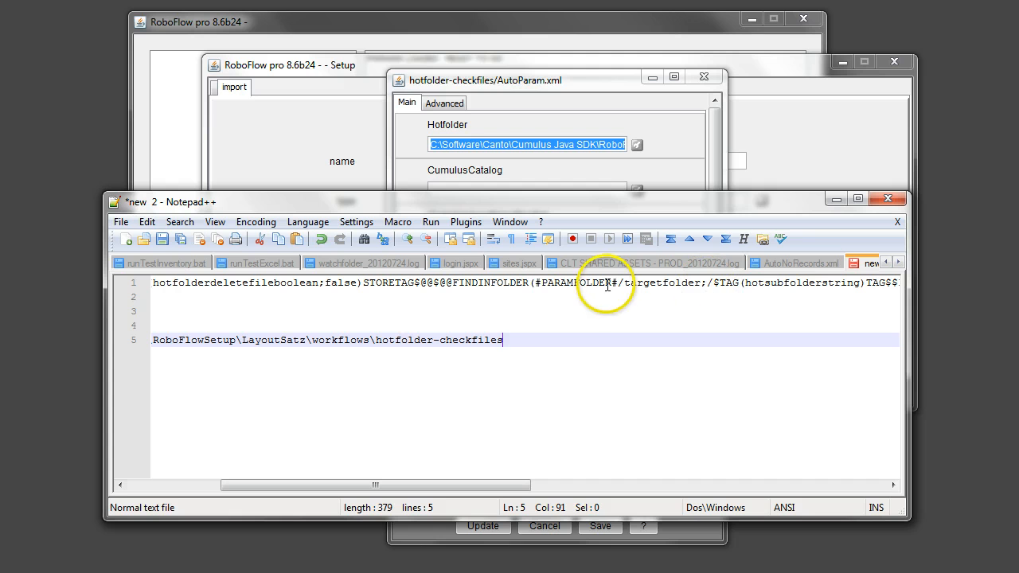
pyautogui.moveTo(618, 283); pyautogui.dragTo(702, 282)
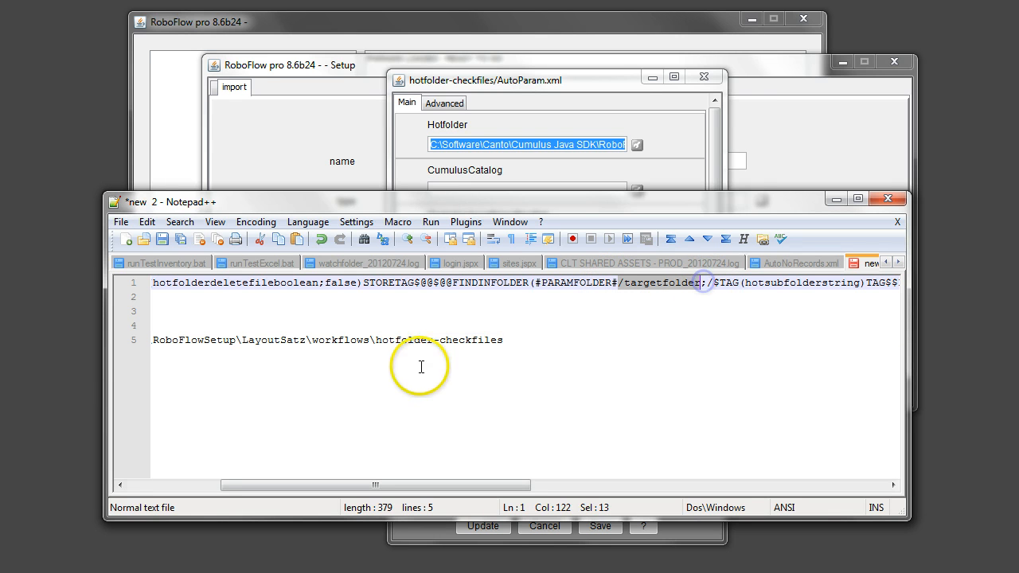
pyautogui.moveTo(505, 340); pyautogui.dragTo(119, 339)
pyautogui.hotkey('ctrl', 'c')
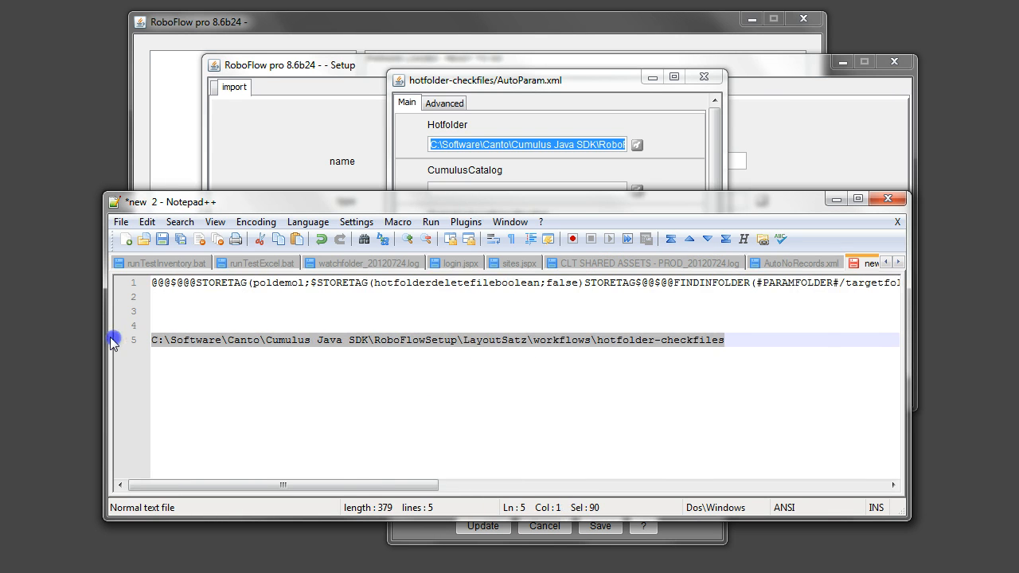
pyautogui.press('Delete')
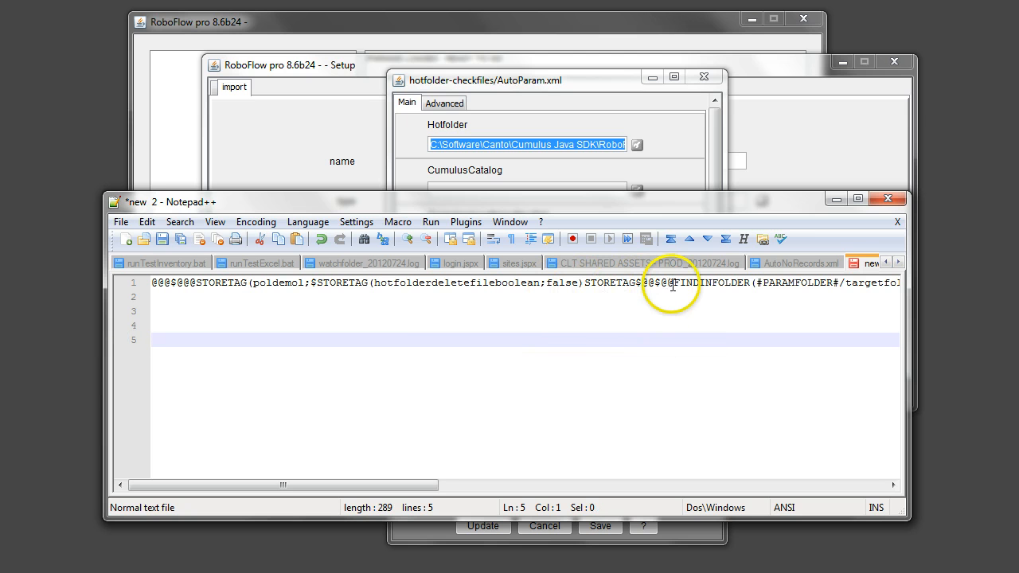
pyautogui.doubleClick(786, 284)
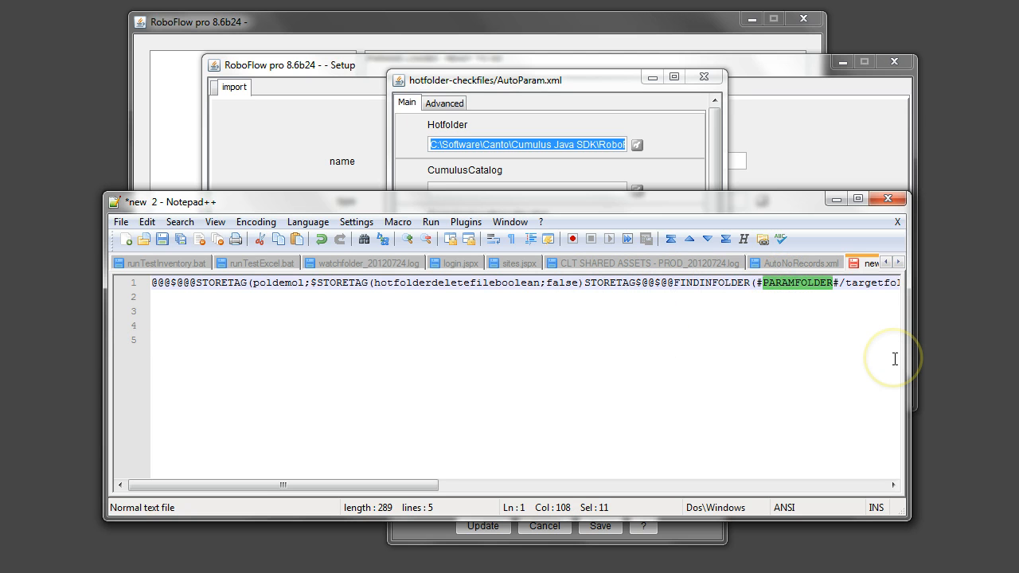
# Replace #PARAMFOLDER#/ in the FINDINFOLDER argument with the copied hotfolder-checkfiles path followed by a backslash before targetfolder
pyautogui.press('BackSpace')
pyautogui.press('BackSpace')
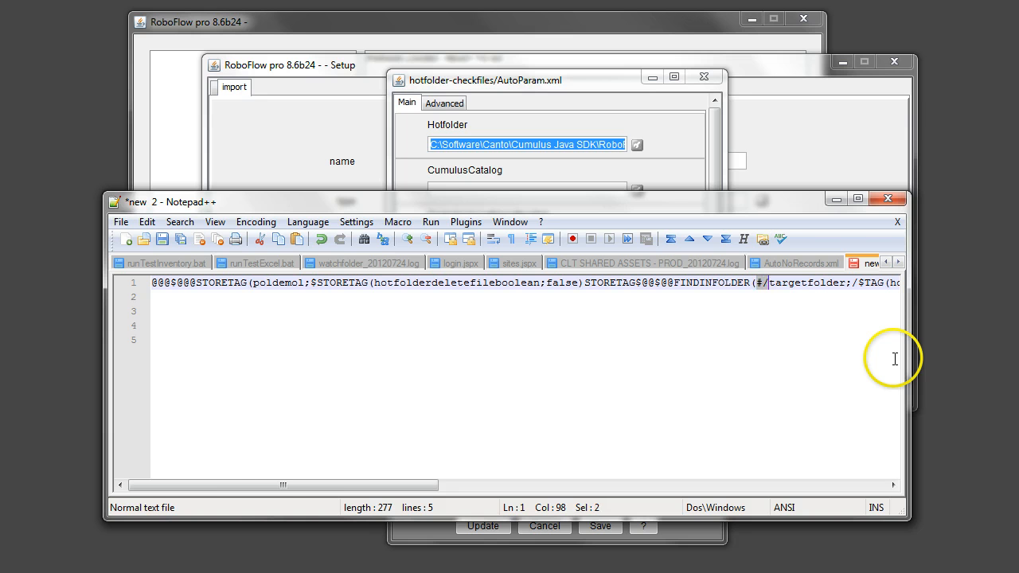
pyautogui.hotkey('ctrl', 'v')
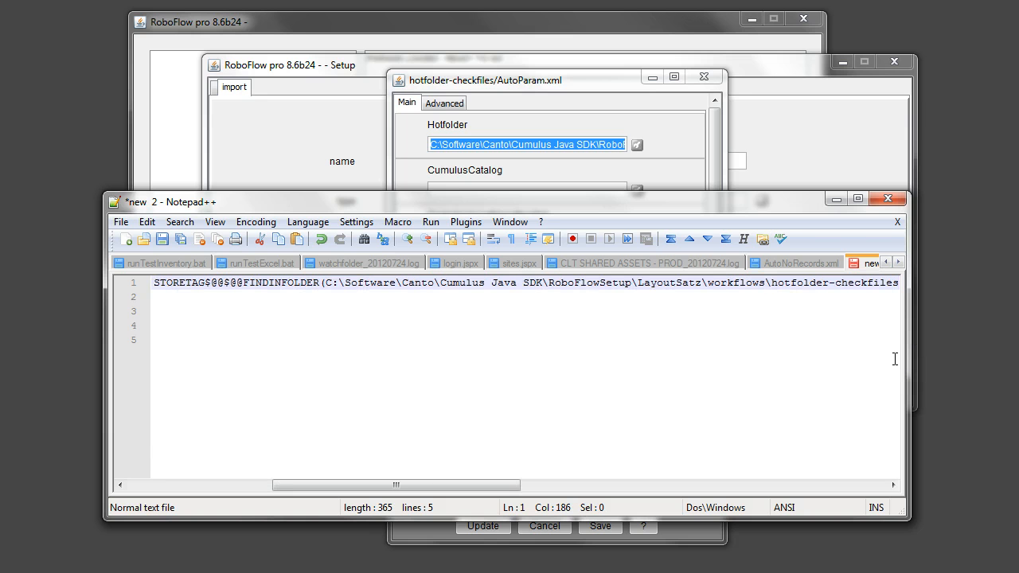
pyautogui.write('\\')
# Examine the rest of the FINDINFOLDER arguments, highlighting the $FILENAME-EXT(hot)FILENAME-EXT$ part of the expression
pyautogui.press('Right')
pyautogui.press('Right')
pyautogui.press('Right')
pyautogui.press('Right')
pyautogui.press('Right')
pyautogui.press('Right')
pyautogui.press('Right')
pyautogui.press('Right')
pyautogui.press('Right')
pyautogui.press('Right')
pyautogui.press('Right')
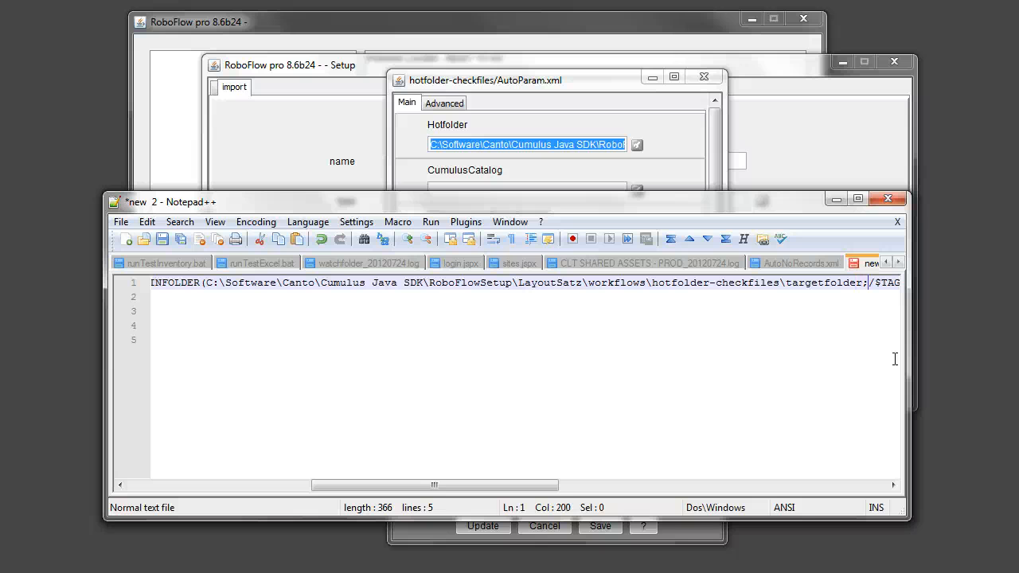
pyautogui.press('Right')
pyautogui.press('Right')
pyautogui.press('Right')
pyautogui.press('Right')
pyautogui.press('Right')
pyautogui.press('Right')
pyautogui.press('Right')
pyautogui.press('Right')
pyautogui.press('Right')
pyautogui.press('Right')
pyautogui.press('Right')
pyautogui.press('Right')
pyautogui.press('Right')
pyautogui.press('Right')
pyautogui.press('Right')
pyautogui.press('Right')
pyautogui.press('Right')
pyautogui.press('Right')
pyautogui.press('Right')
pyautogui.press('Right')
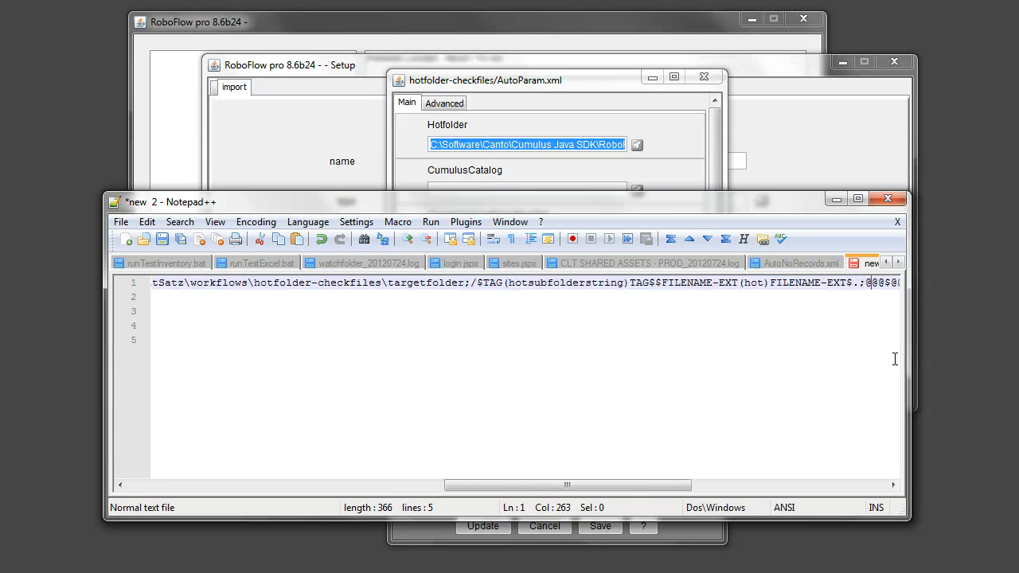
pyautogui.press('Right')
pyautogui.press('Right')
pyautogui.press('Right')
pyautogui.press('Right')
pyautogui.press('Right')
pyautogui.press('Right')
pyautogui.press('Right')
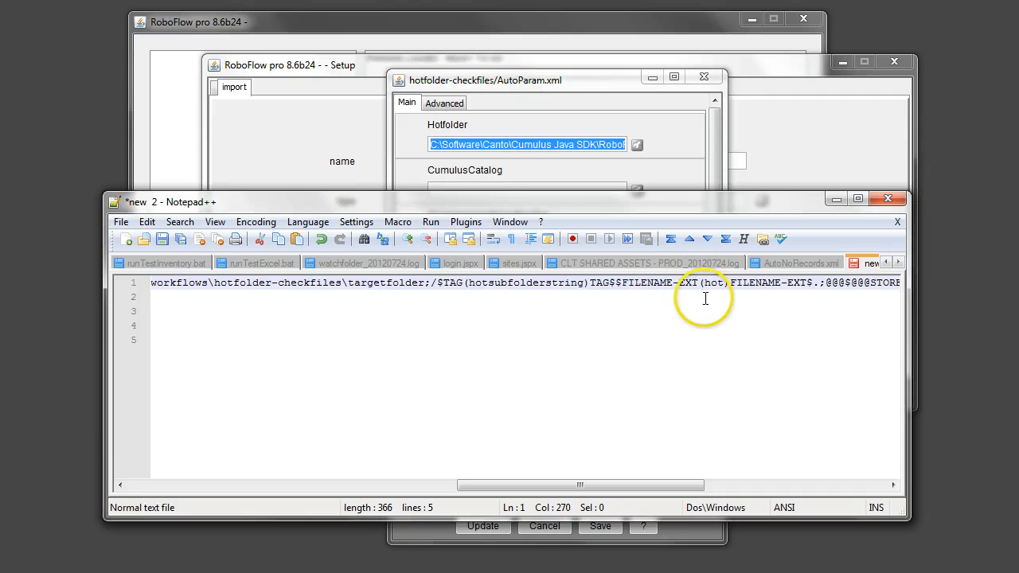
pyautogui.doubleClick(751, 284)
pyautogui.click(669, 289)
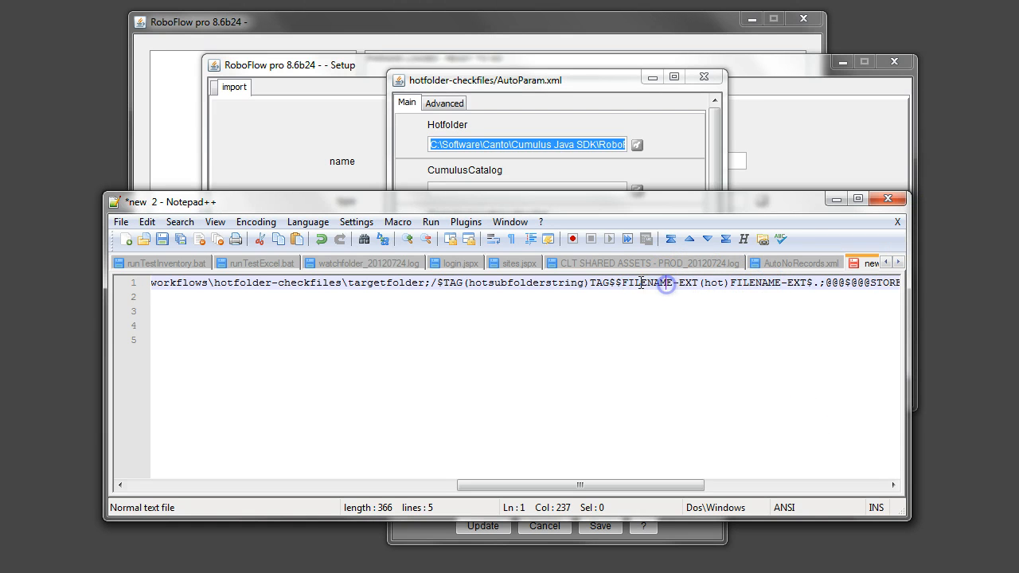
pyautogui.moveTo(615, 285); pyautogui.dragTo(807, 289)
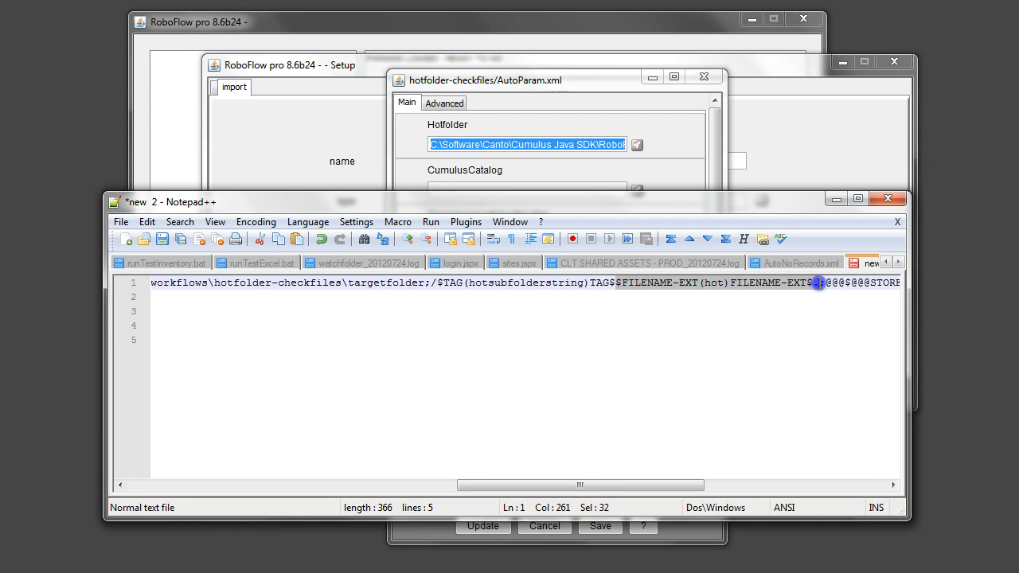
pyautogui.press('Left')
pyautogui.press('Left')
pyautogui.press('Left')
pyautogui.press('Left')
pyautogui.press('Left')
pyautogui.press('Left')
pyautogui.press('Left')
pyautogui.press('Left')
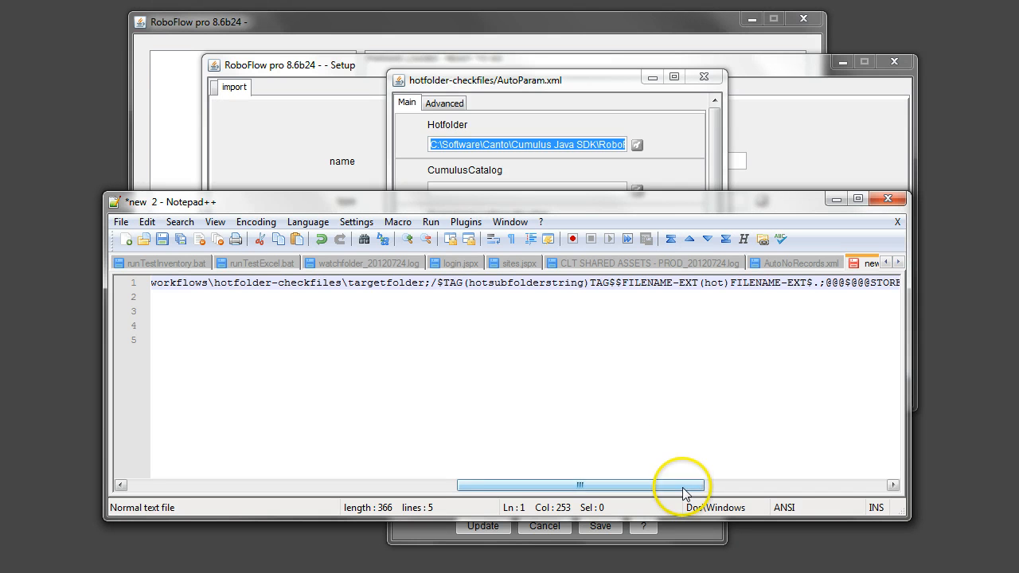
# Copy the complete edited expression on line 1, without the empty lines below it
pyautogui.moveTo(678, 484); pyautogui.dragTo(296, 477)
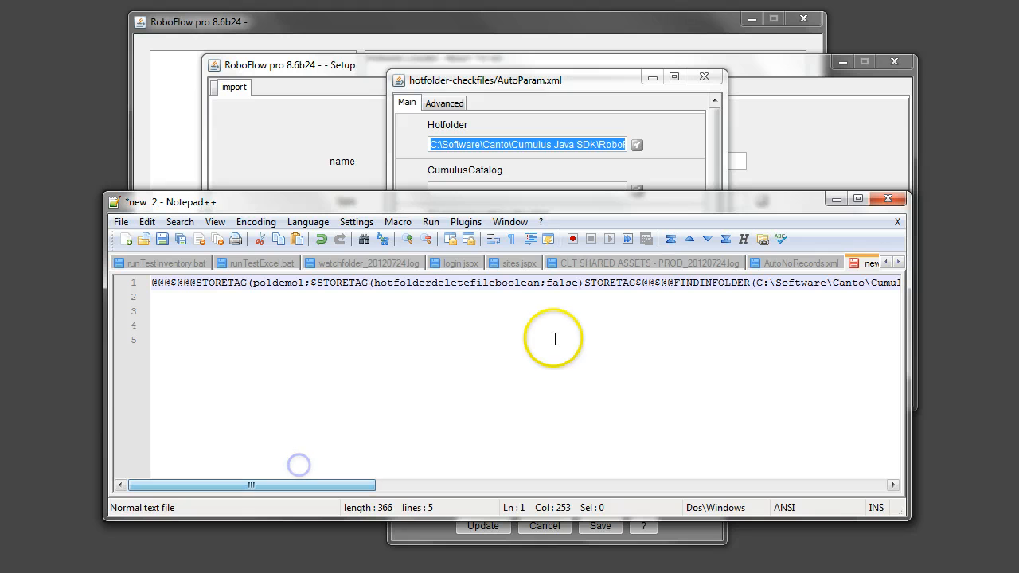
pyautogui.click(460, 287)
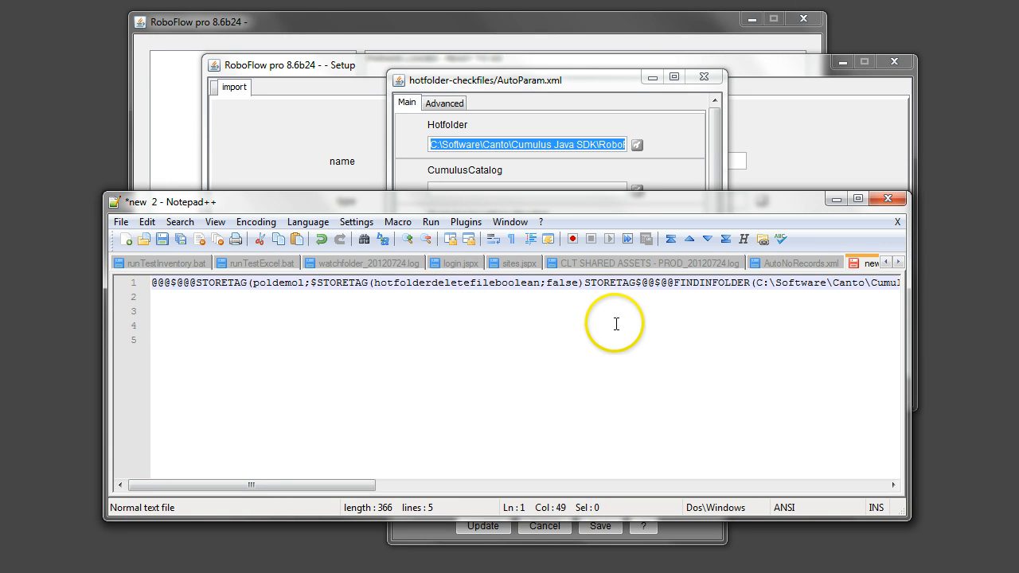
pyautogui.hotkey('ctrl', 'a')
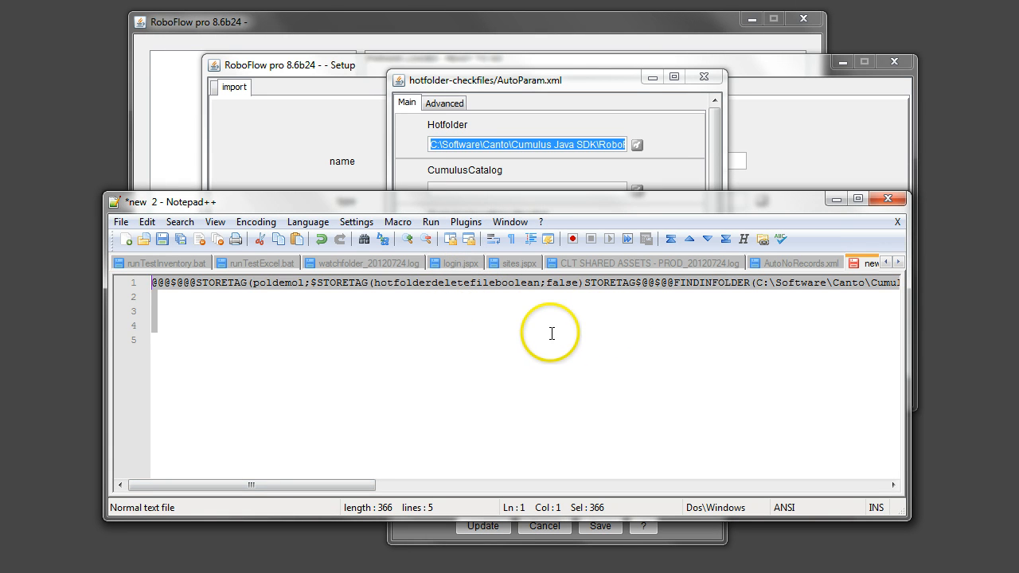
pyautogui.press('Left')
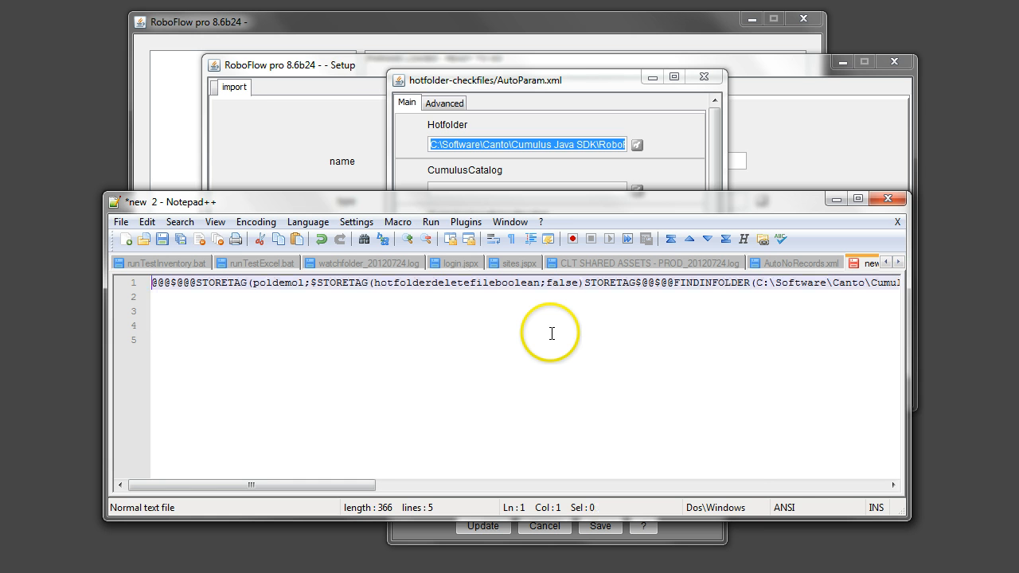
pyautogui.hotkey('shift', 'End')
pyautogui.hotkey('shift', 'Down')
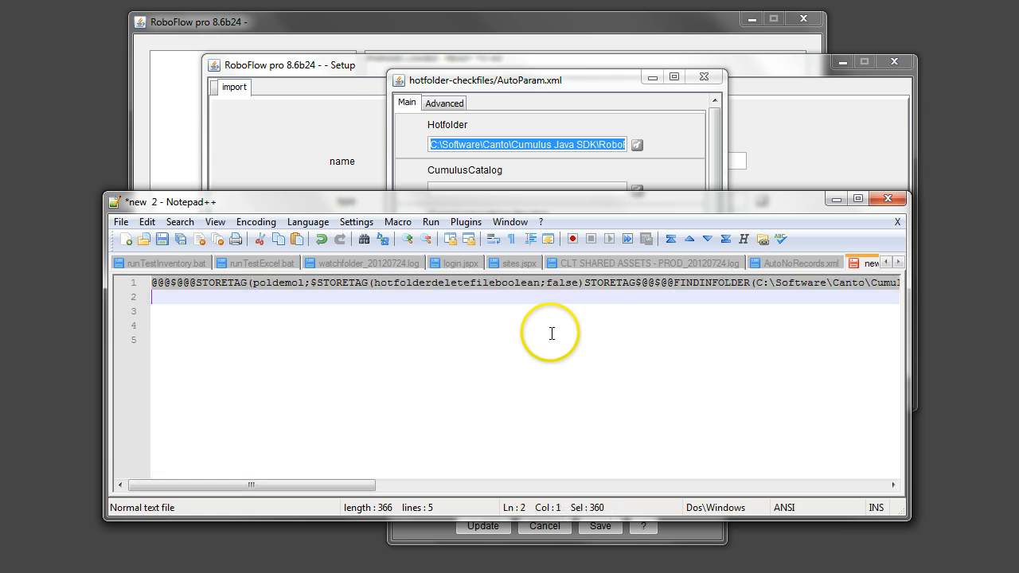
pyautogui.hotkey('shift', 'Left')
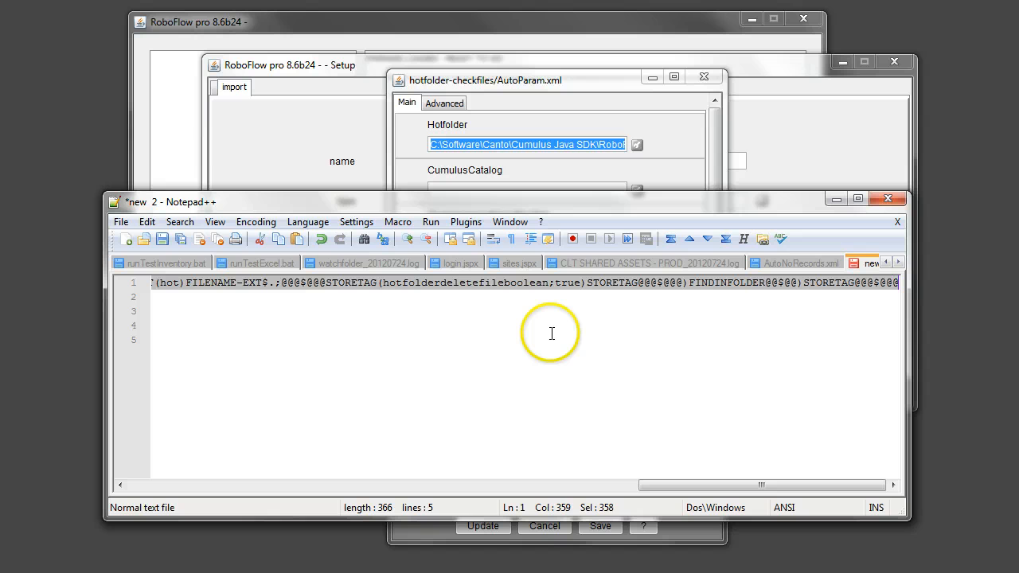
# Replace the TargetStoreNoRecordsFoundFolder value with the copied expression and save the hotfolder-checkfiles parameters
pyautogui.click(684, 169)
pyautogui.click(512, 371)
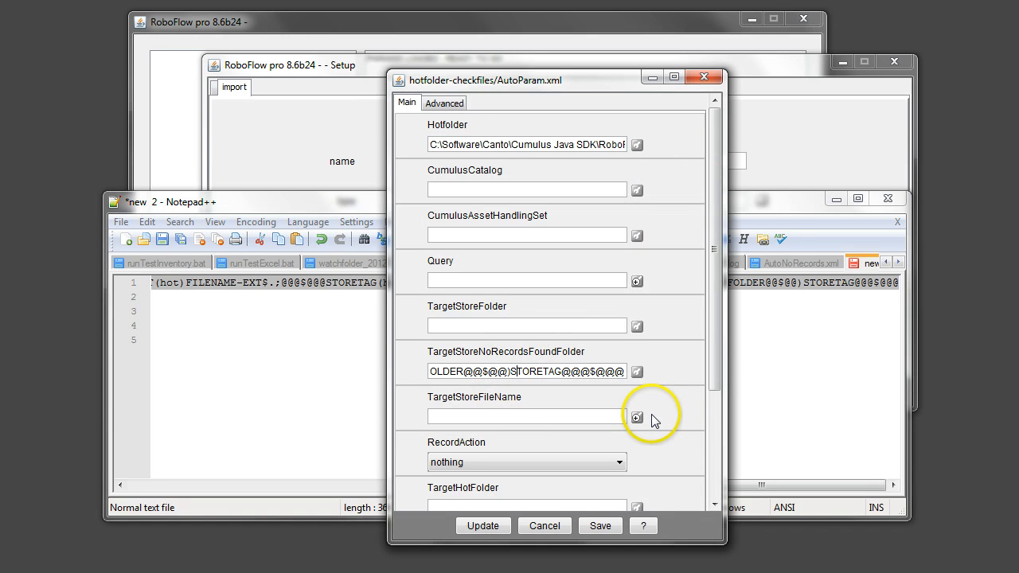
pyautogui.hotkey('ctrl', 'a')
pyautogui.hotkey('ctrl', 'v')
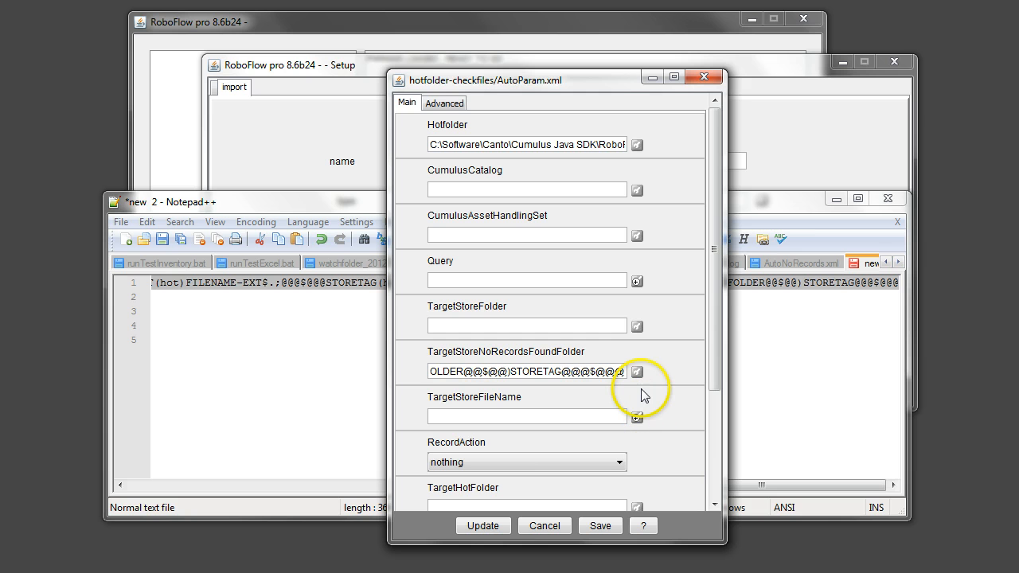
pyautogui.click(601, 526)
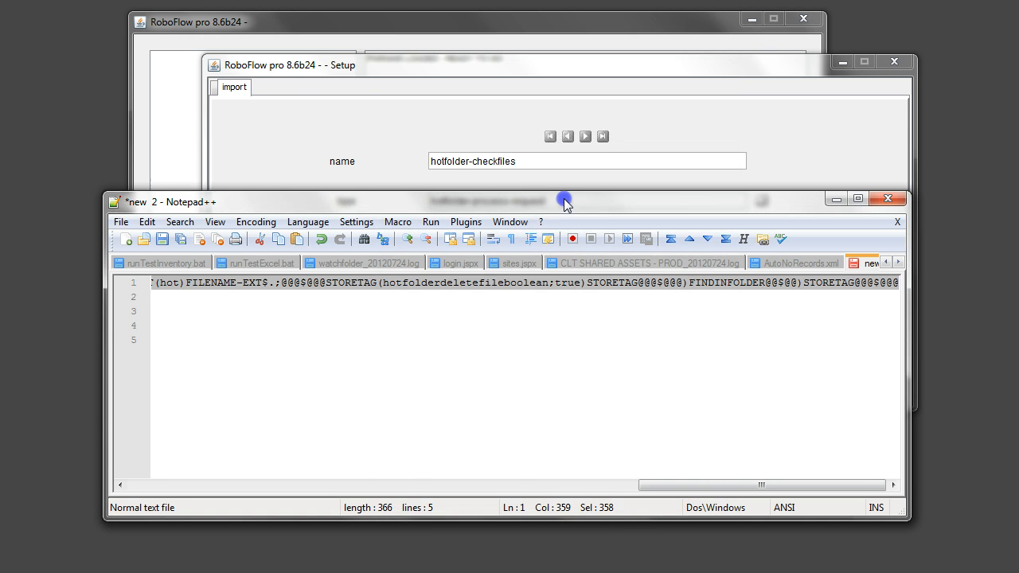
# Minimize Notepad++ and save the RoboFlow workflow setup
pyautogui.moveTo(564, 203); pyautogui.dragTo(646, 176)
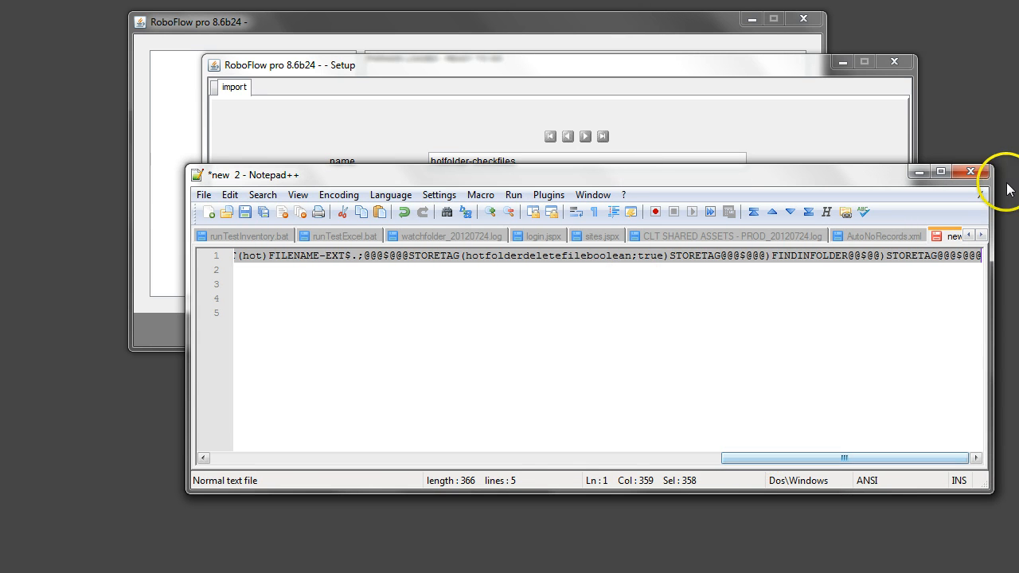
pyautogui.click(920, 172)
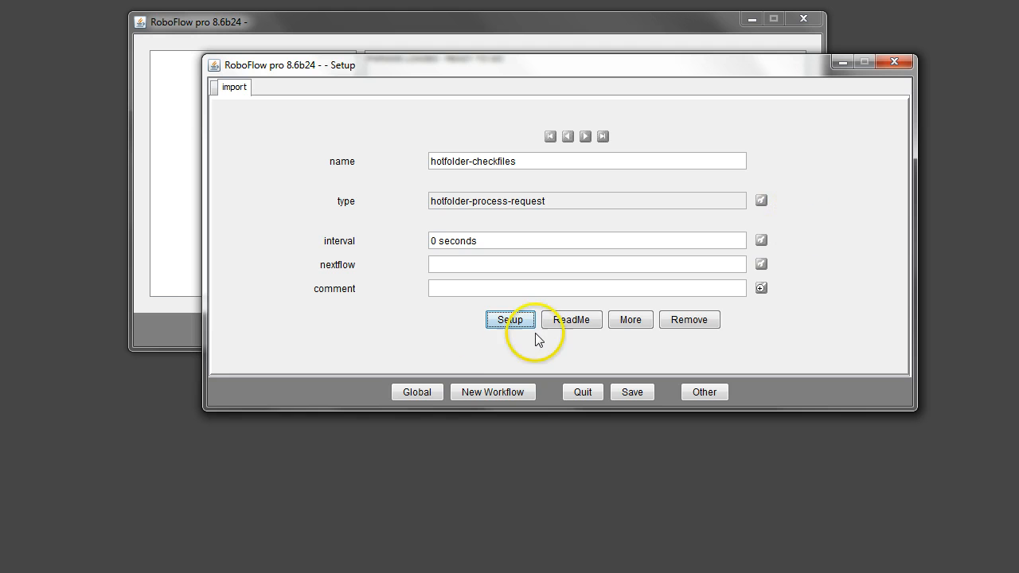
pyautogui.click(633, 392)
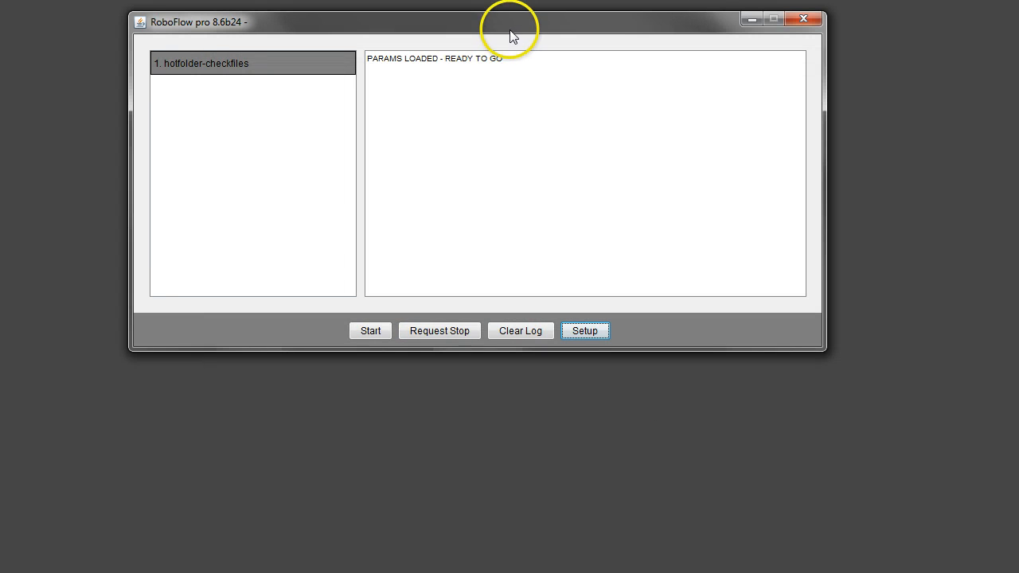
# Switch to Windows Explorer, open workflows\hotfolder-checkfiles\hotfolder, and arrange the window below the RoboFlow log
pyautogui.moveTo(512, 32); pyautogui.dragTo(601, 47)
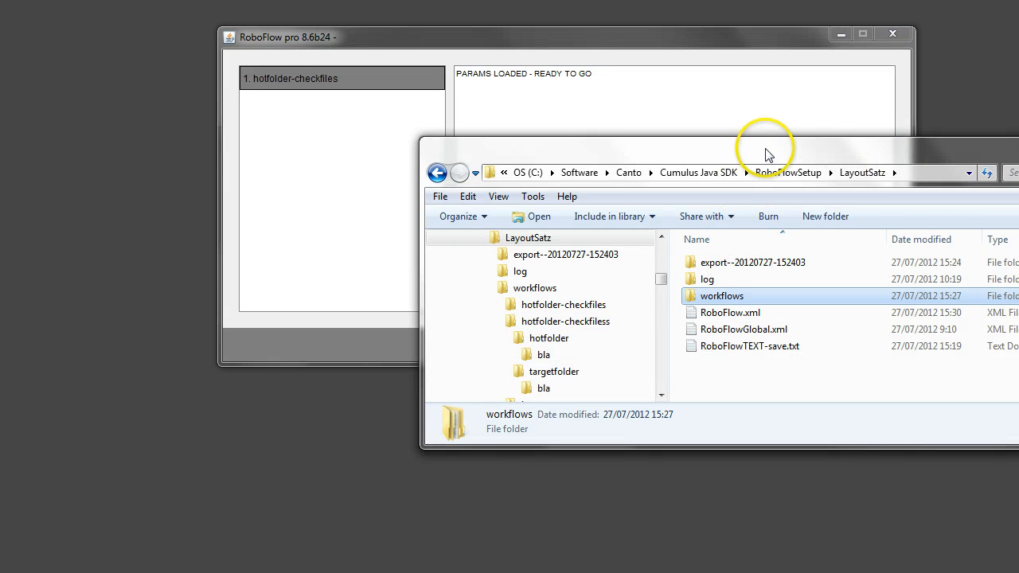
pyautogui.moveTo(765, 154); pyautogui.dragTo(487, 149)
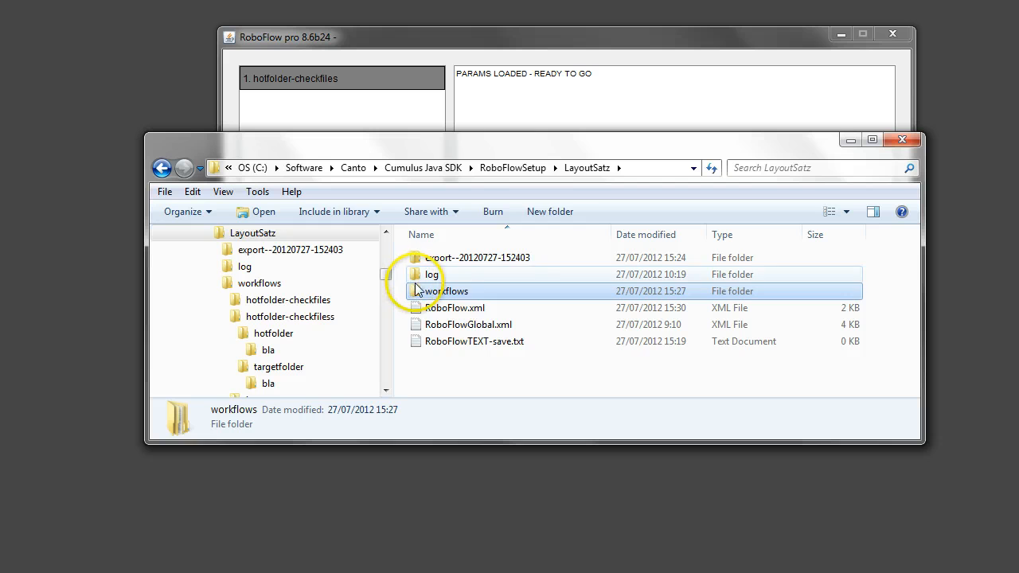
pyautogui.doubleClick(415, 292)
pyautogui.doubleClick(418, 259)
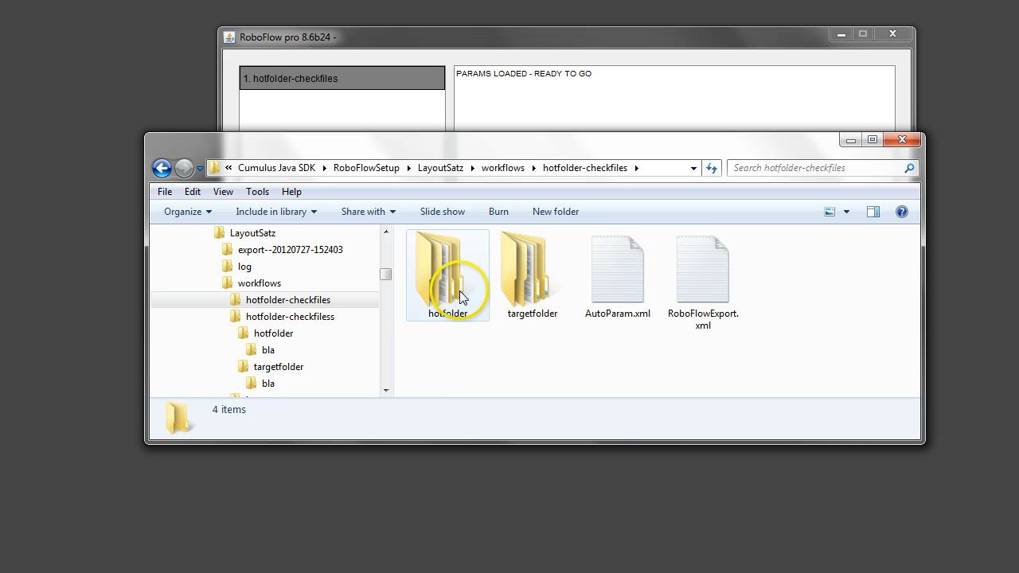
pyautogui.doubleClick(460, 294)
pyautogui.moveTo(529, 154); pyautogui.dragTo(501, 262)
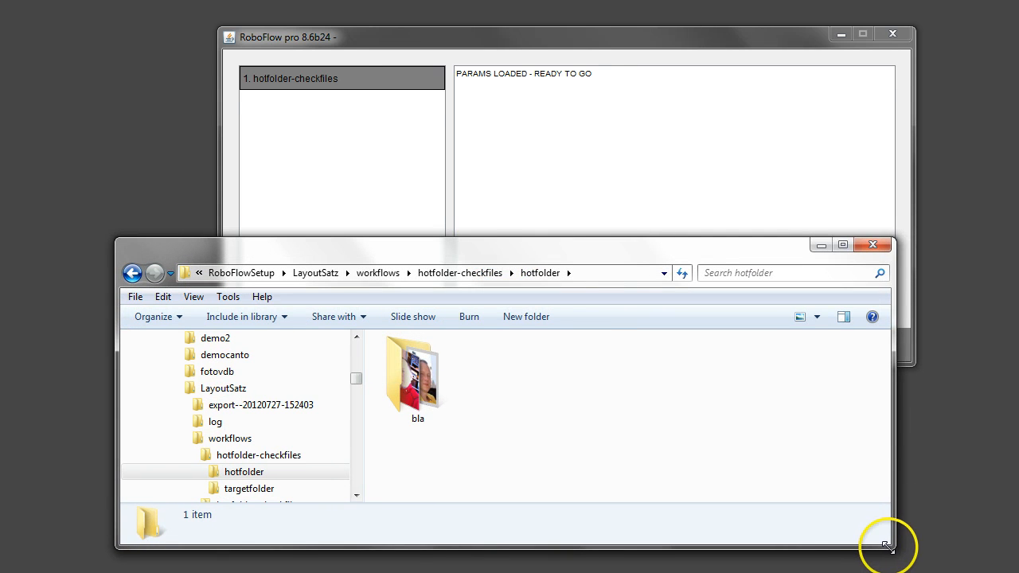
pyautogui.moveTo(887, 546); pyautogui.dragTo(985, 555)
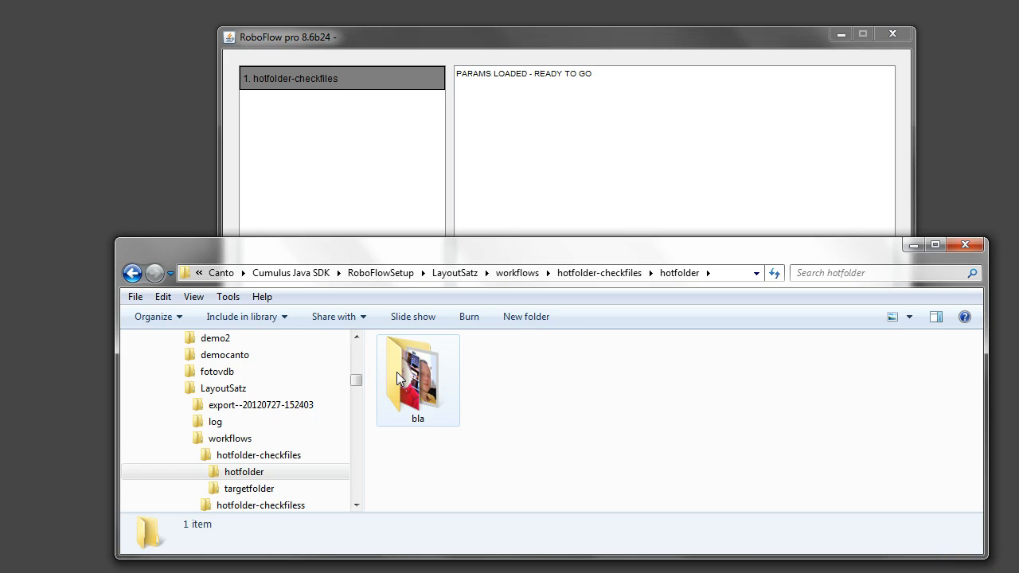
# Open the bla subfolder of targetfolder in hotfolder-checkfiles to check which image it contains
pyautogui.click(619, 273)
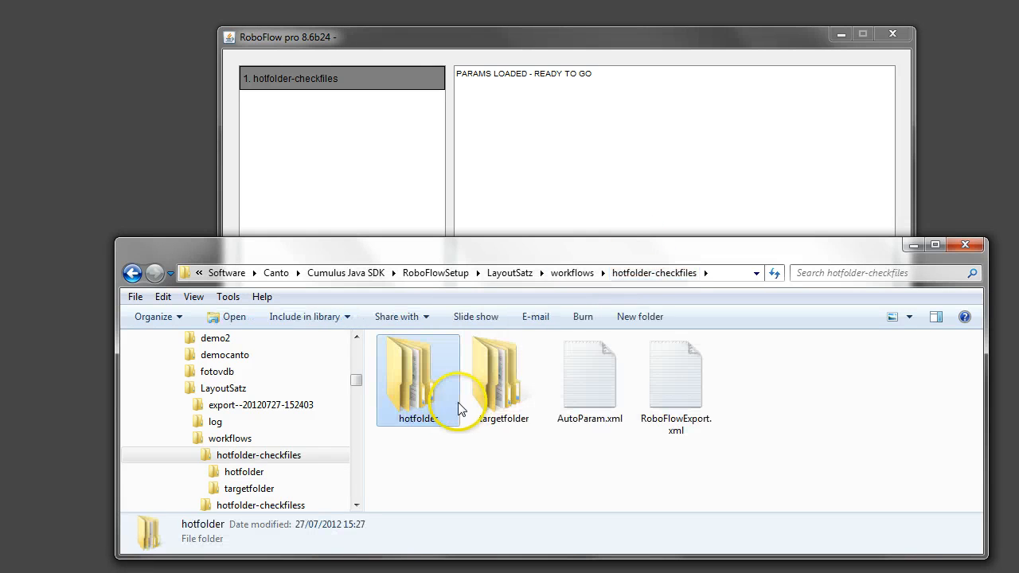
pyautogui.doubleClick(496, 400)
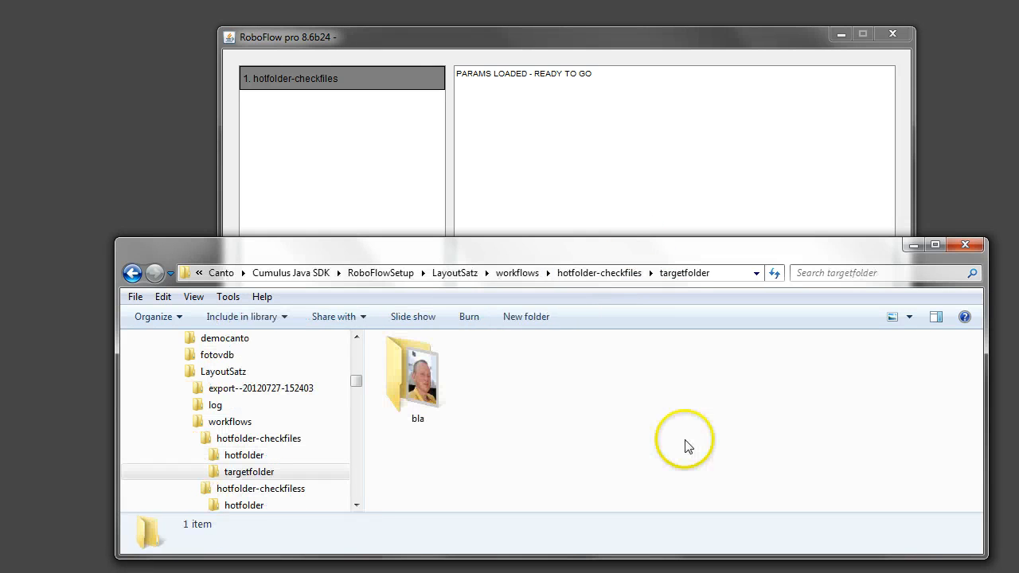
pyautogui.doubleClick(395, 369)
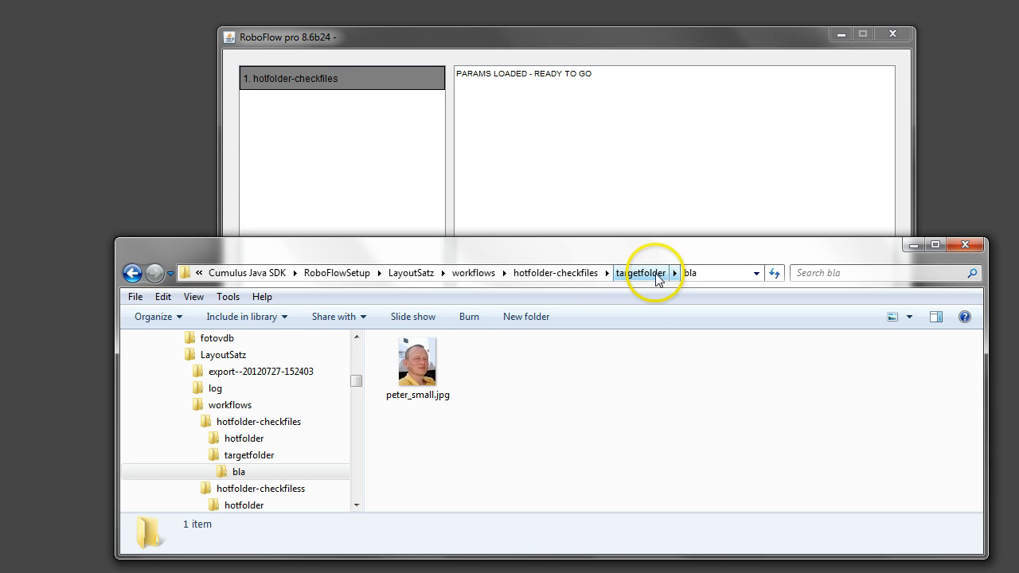
# Compare the images in hotfolder's bla subfolder with the one in targetfolder and return to the hotfolder-checkfiles folder
pyautogui.click(563, 273)
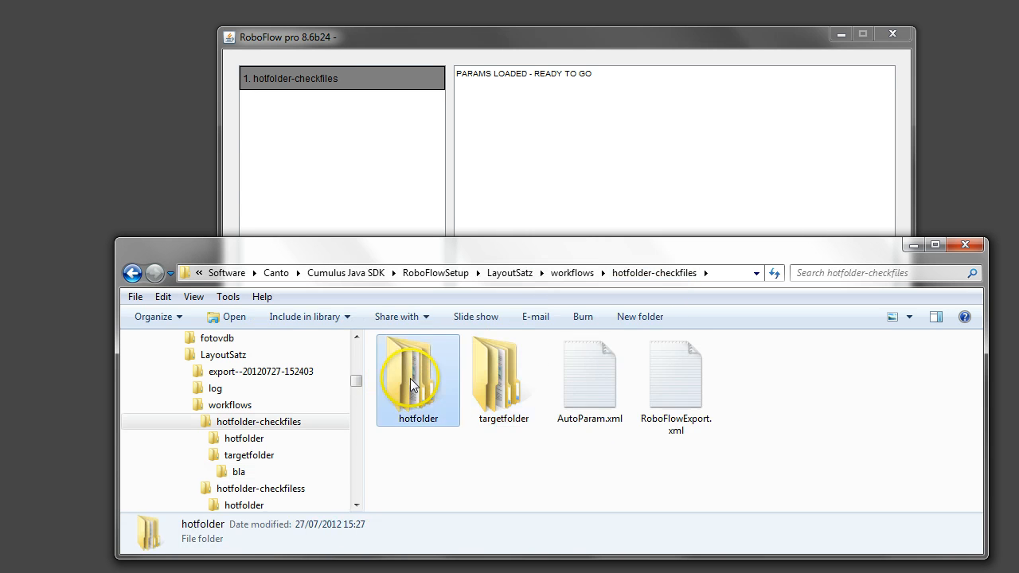
pyautogui.doubleClick(411, 378)
pyautogui.doubleClick(412, 375)
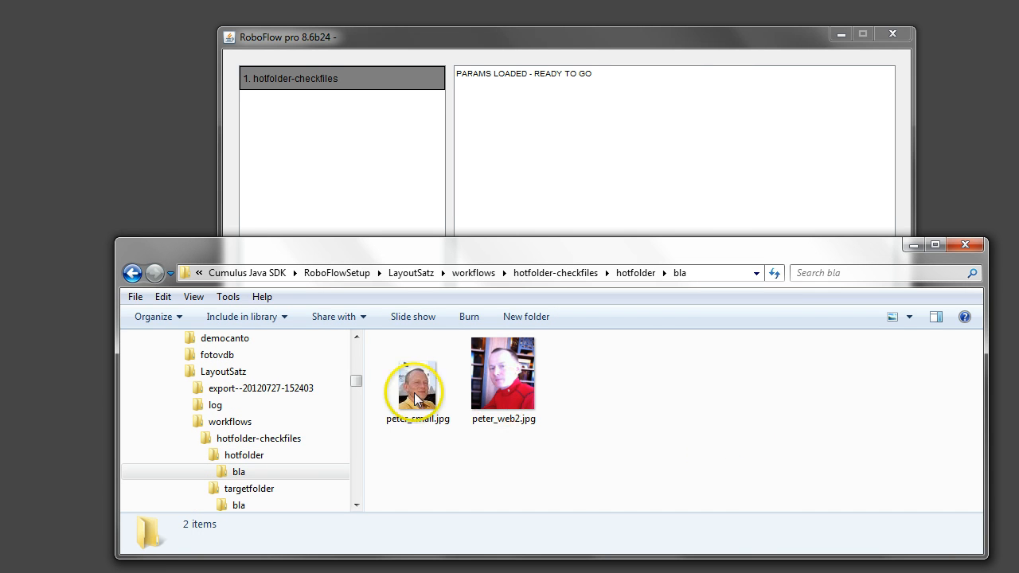
pyautogui.click(506, 401)
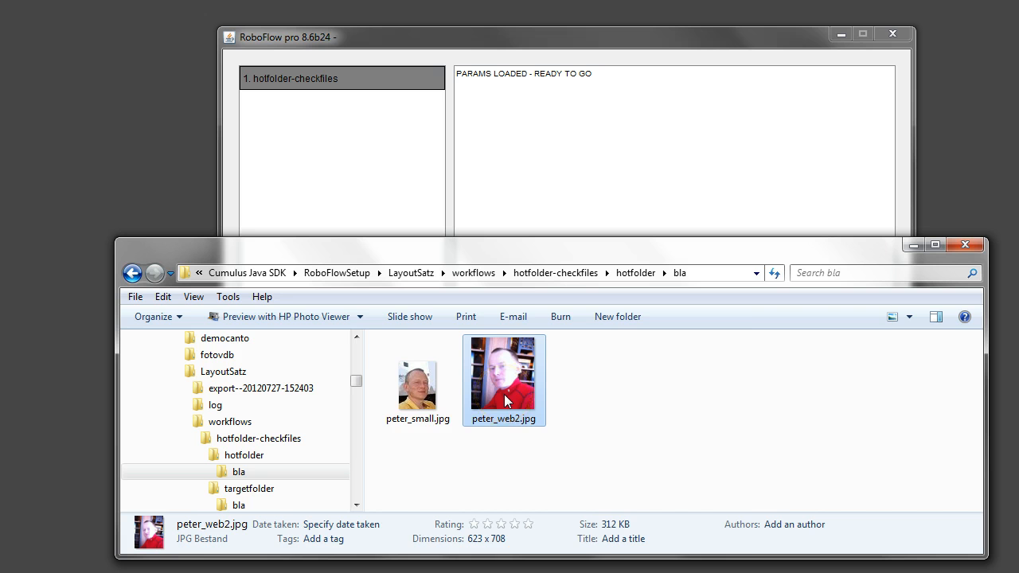
pyautogui.rightClick(504, 394)
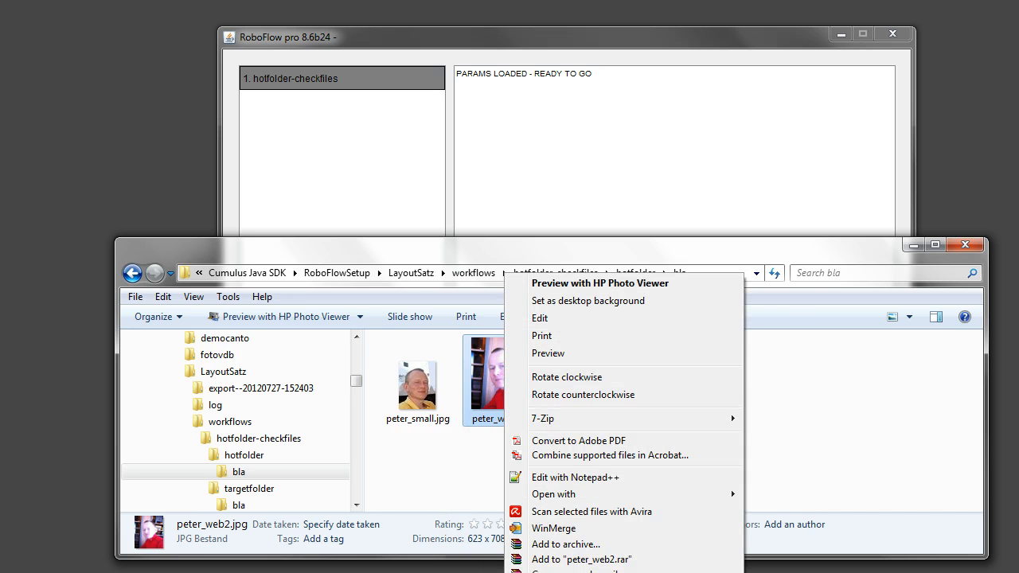
pyautogui.click(421, 418)
pyautogui.click(428, 399)
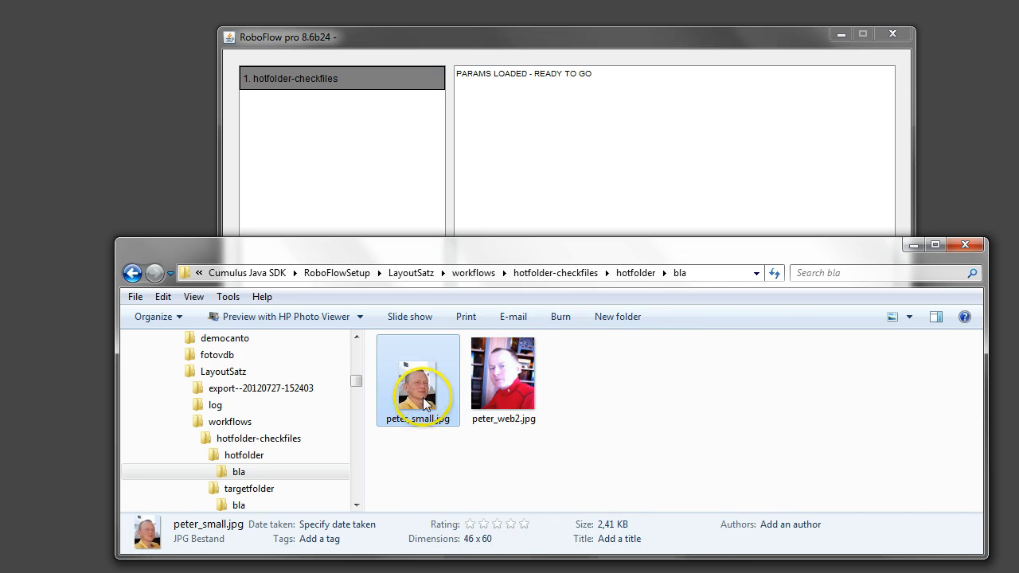
pyautogui.click(488, 381)
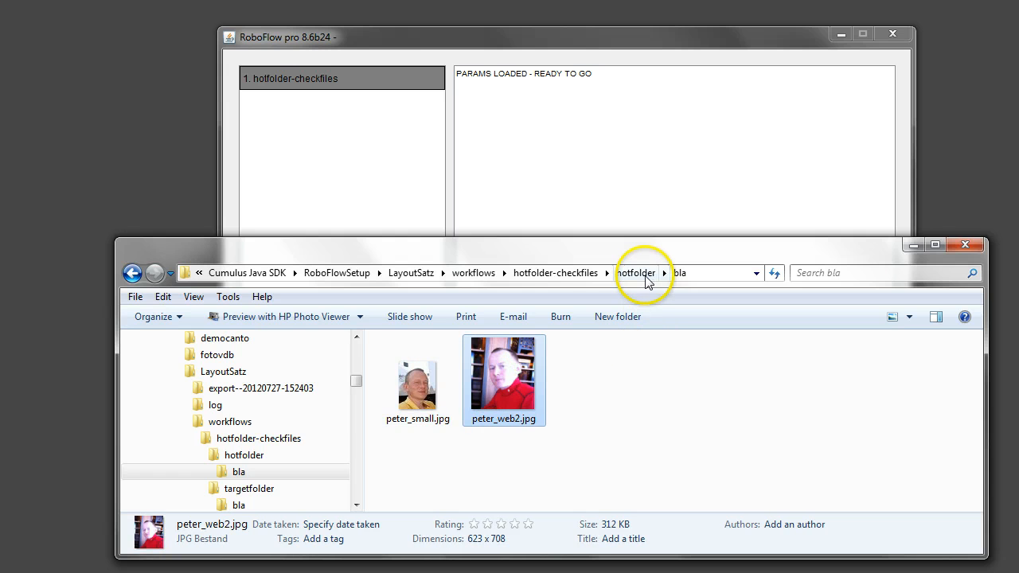
pyautogui.click(558, 274)
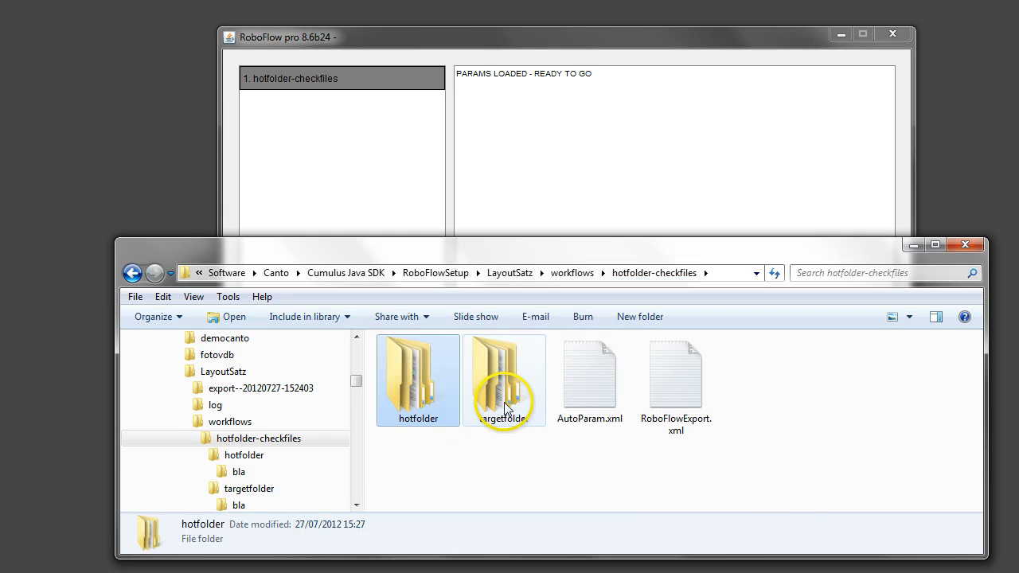
# Open the bla subfolder of targetfolder and paste the copied image into it
pyautogui.doubleClick(504, 402)
pyautogui.doubleClick(422, 390)
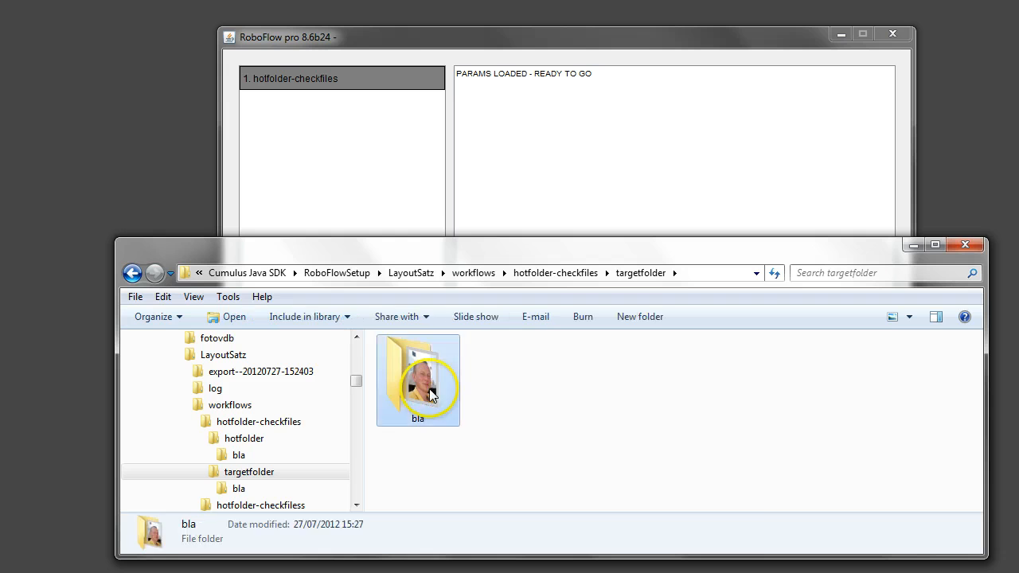
pyautogui.rightClick(548, 396)
pyautogui.click(586, 521)
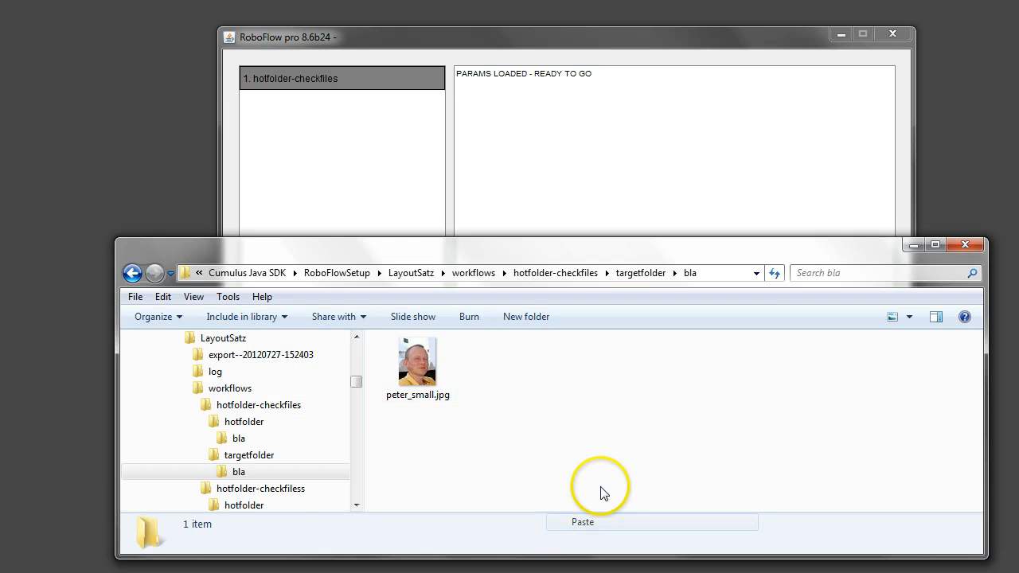
# Rename peter_web2.jpg in targetfolder's bla subfolder as peter_web2.tif and accept the extension change
pyautogui.click(537, 422)
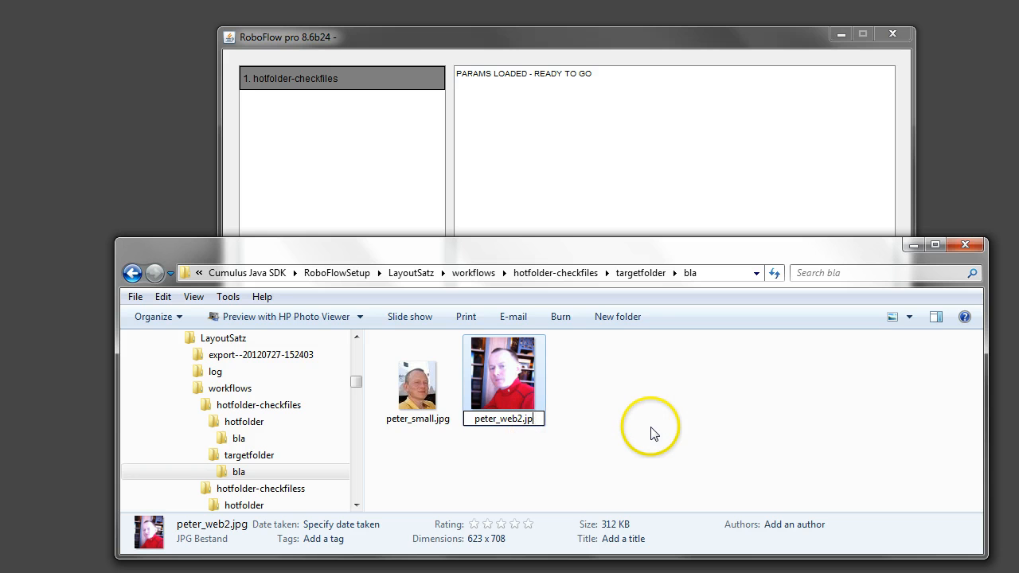
pyautogui.write('tif')
pyautogui.press('Return')
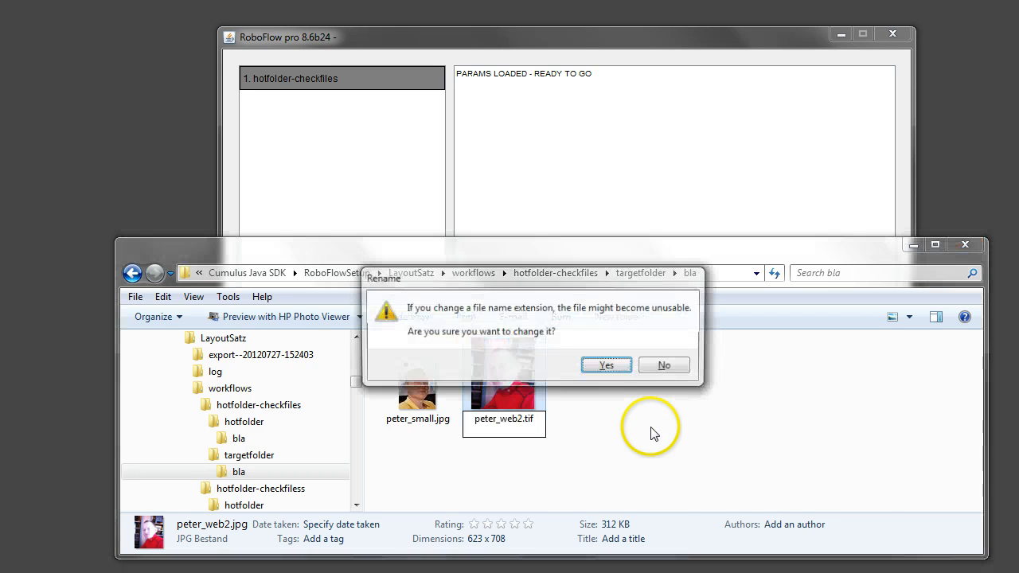
pyautogui.click(609, 367)
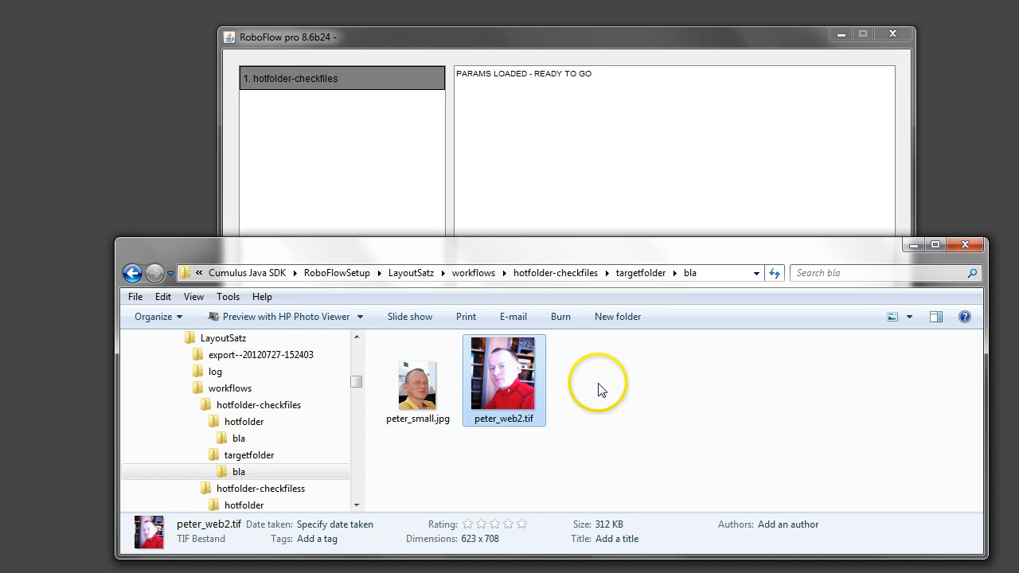
# Compare the two images in targetfolder's bla subfolder with those in hotfolder's bla subfolder, and shift the Explorer window up
pyautogui.click(451, 409)
pyautogui.click(510, 407)
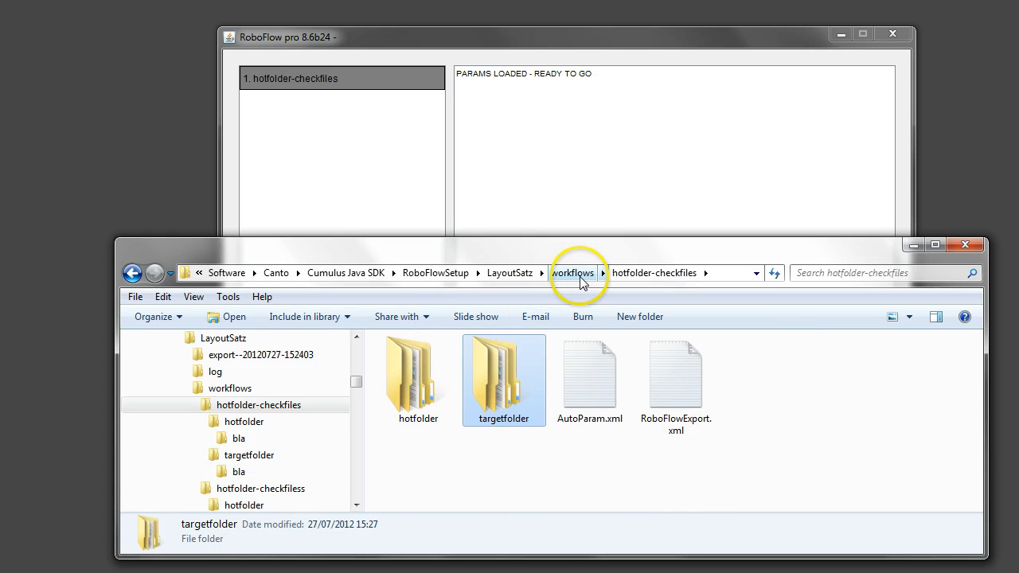
pyautogui.doubleClick(402, 384)
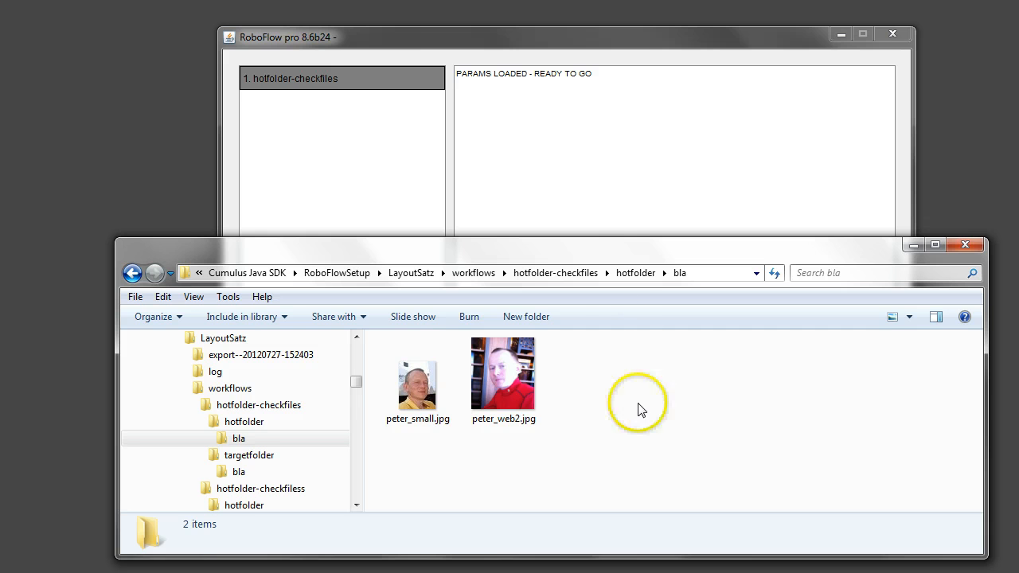
pyautogui.moveTo(610, 250); pyautogui.dragTo(573, 220)
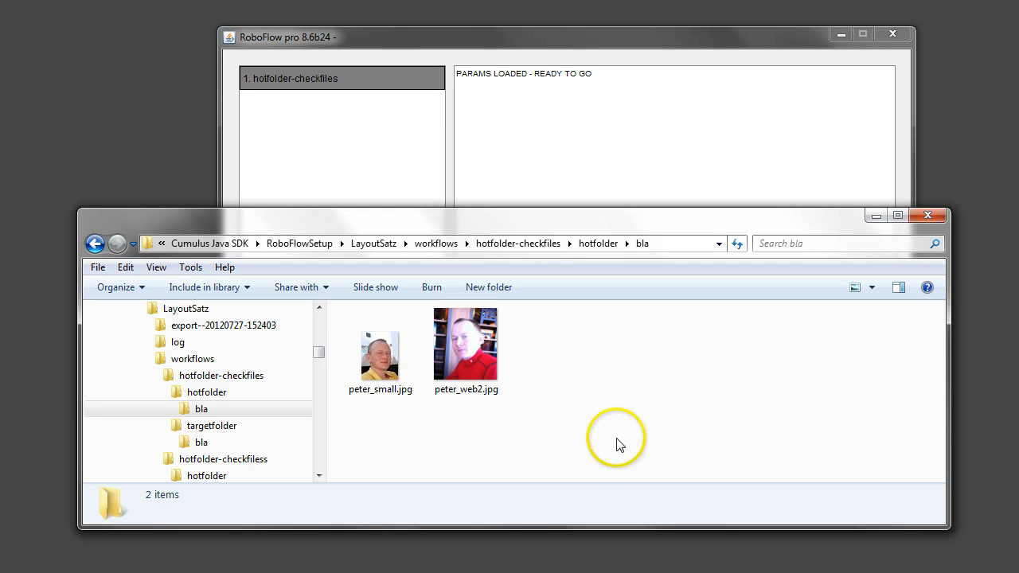
# Switch to RoboFlow and start the hotfolder-checkfiles workflow
pyautogui.click(572, 146)
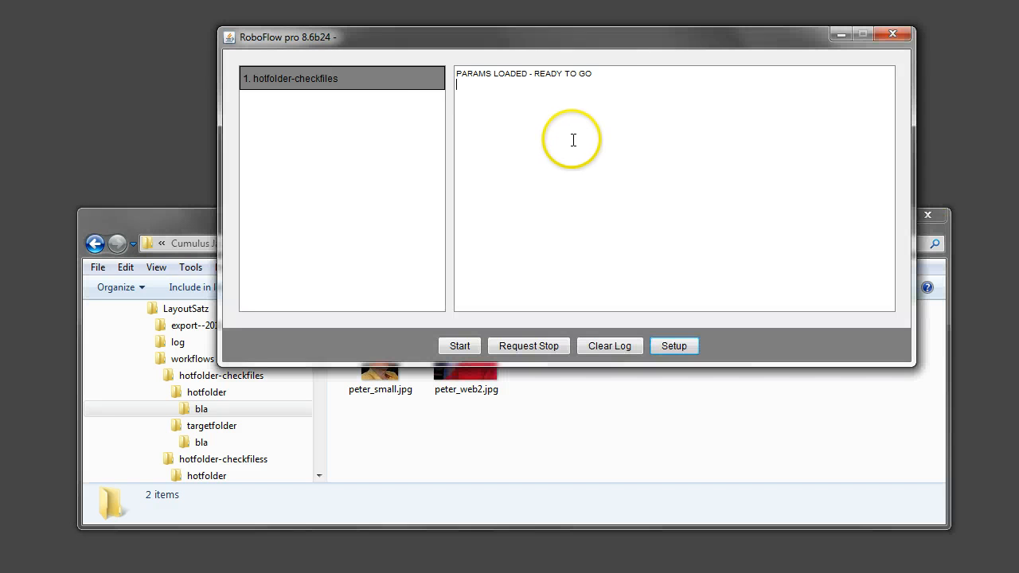
pyautogui.click(459, 345)
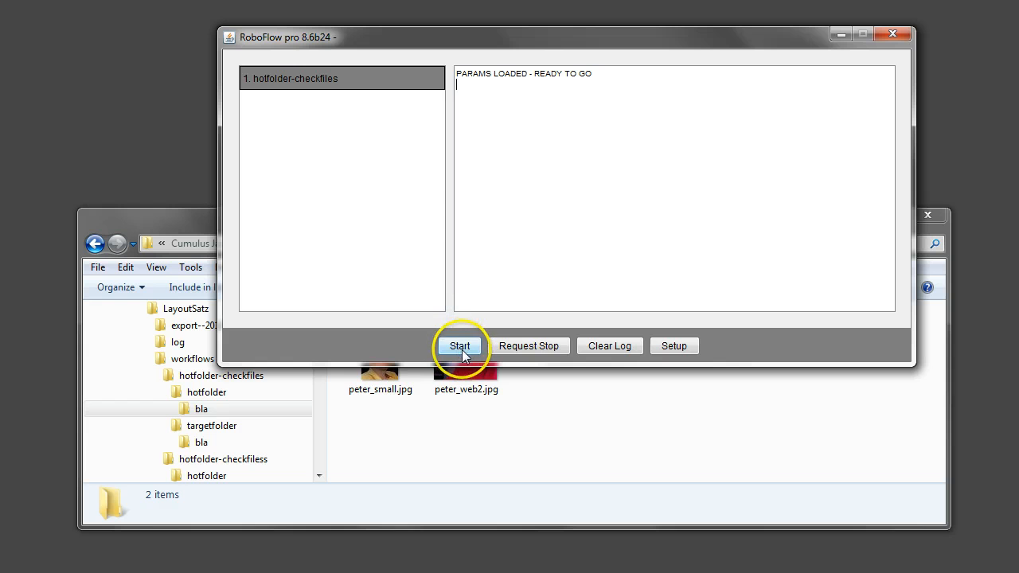
pyautogui.doubleClick(378, 86)
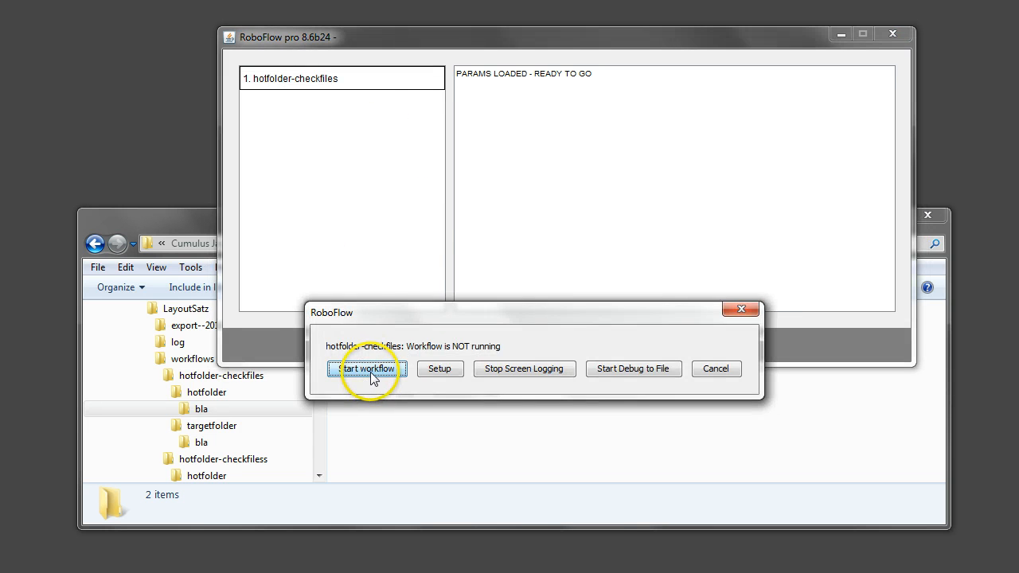
pyautogui.click(371, 372)
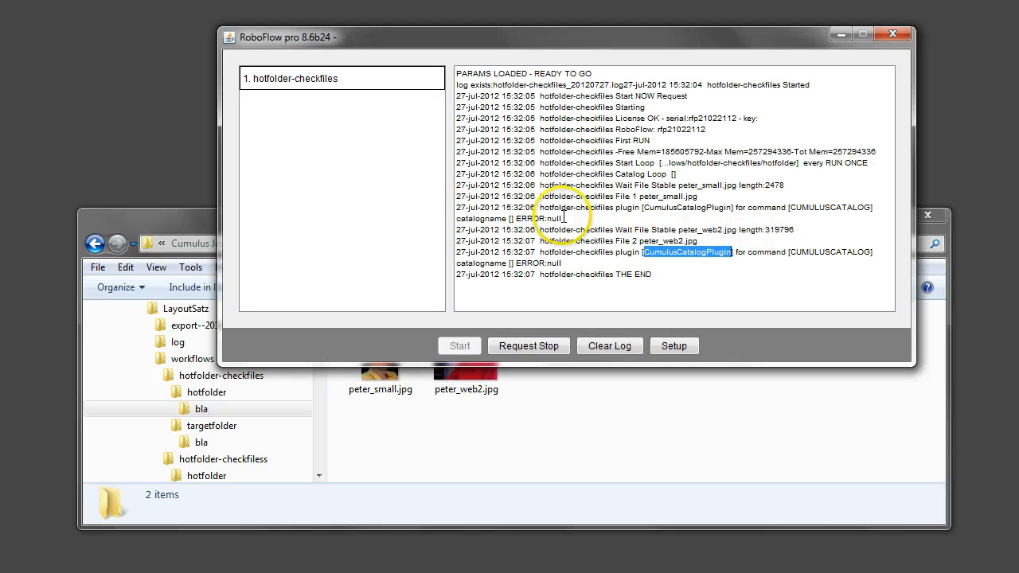
# Examine the workflow's log entries, including the File 1 line for peter_small.jpg
pyautogui.click(623, 273)
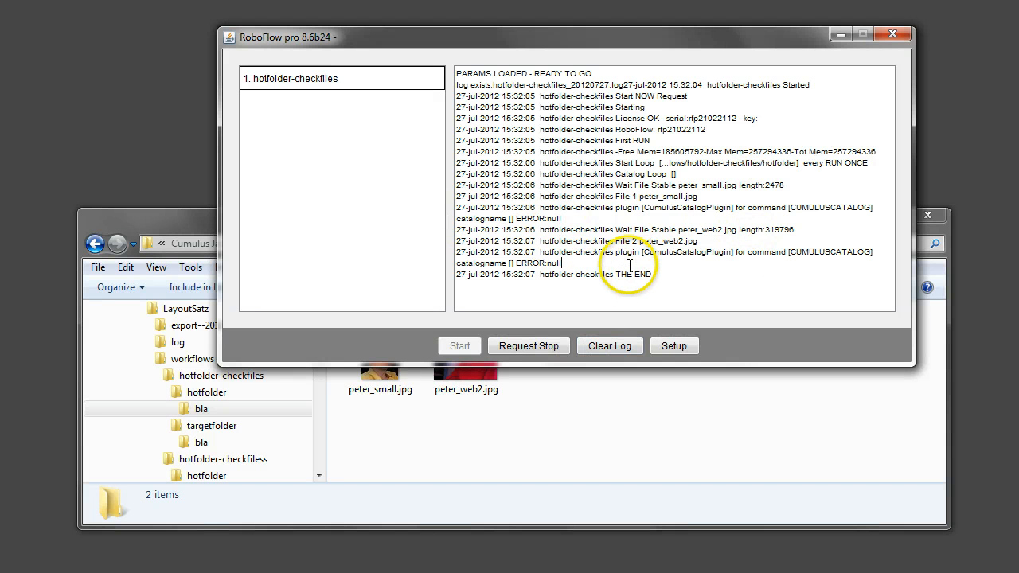
pyautogui.moveTo(616, 196); pyautogui.dragTo(719, 194)
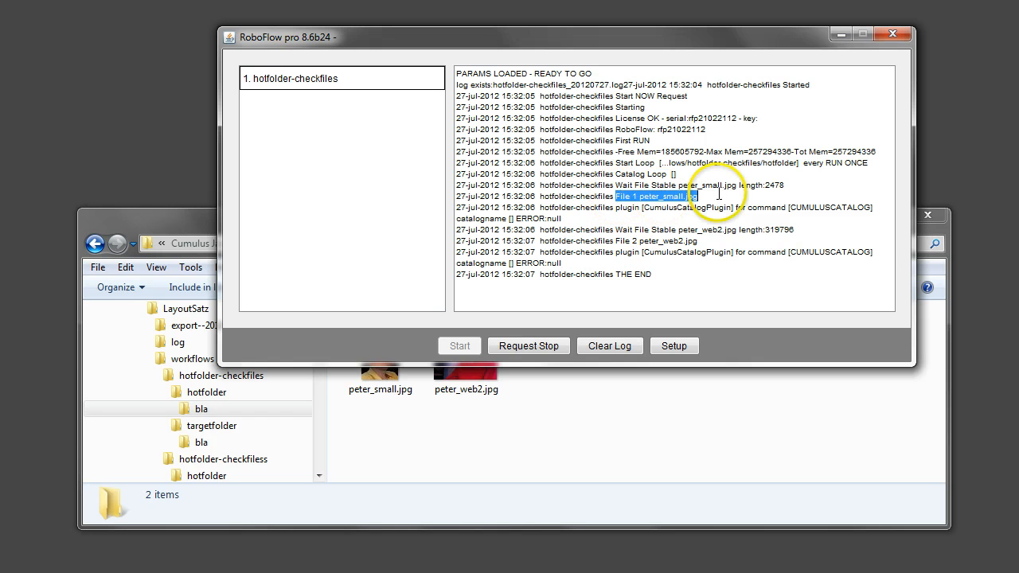
pyautogui.click(617, 221)
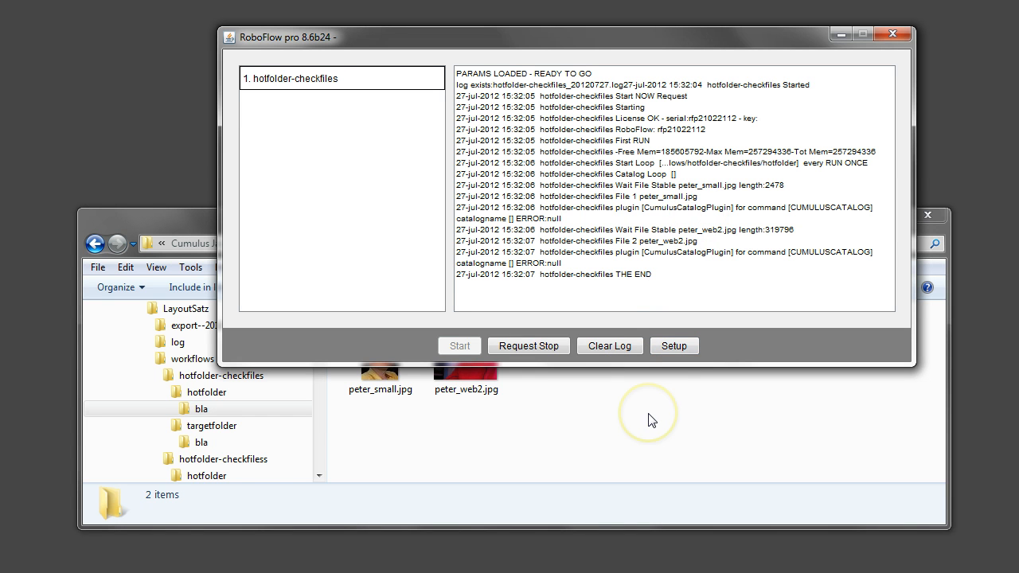
# Switch to Windows Explorer and check the images in the bla subfolder of targetfolder
pyautogui.click(543, 406)
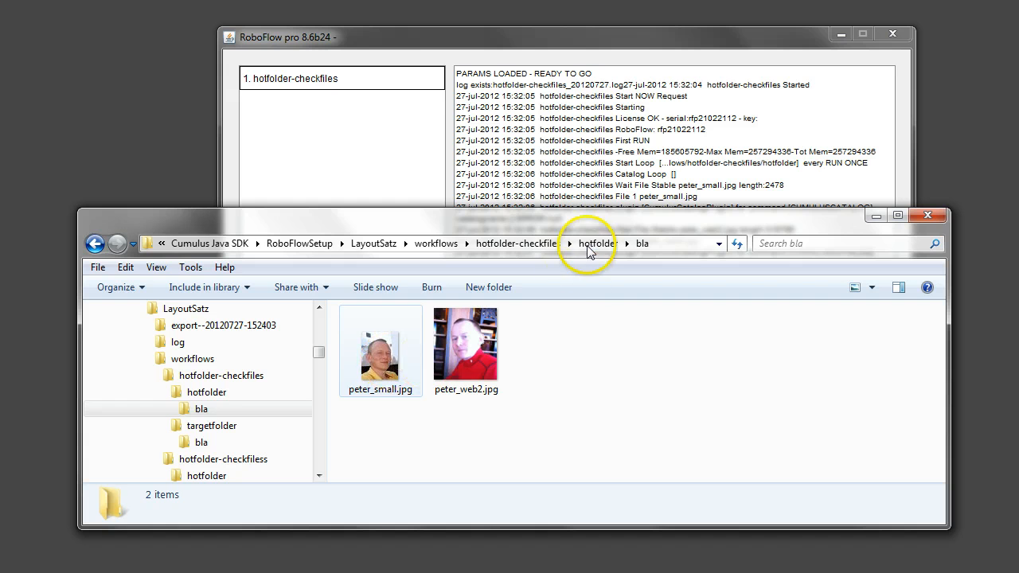
pyautogui.click(514, 244)
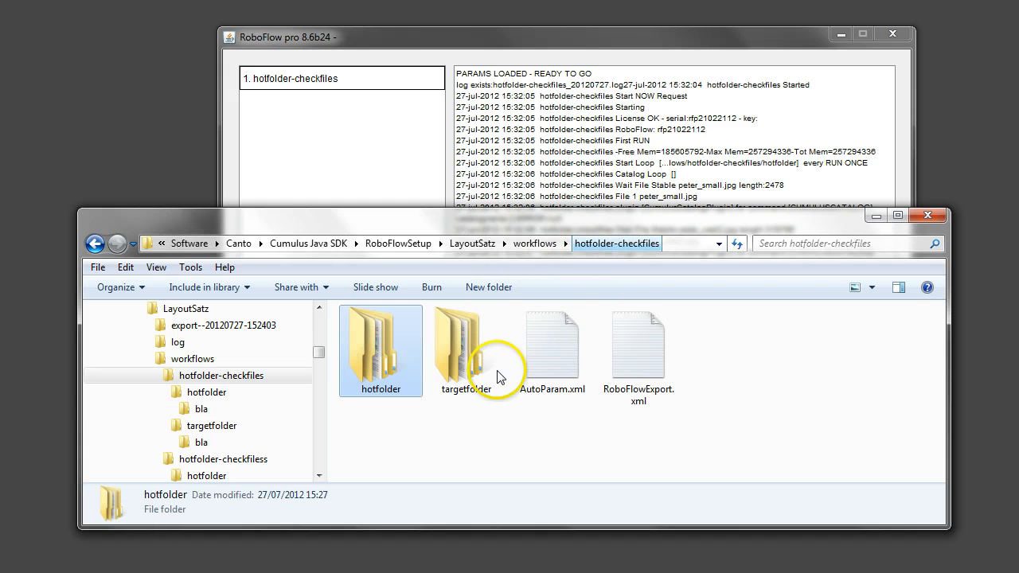
pyautogui.doubleClick(448, 335)
pyautogui.doubleClick(377, 358)
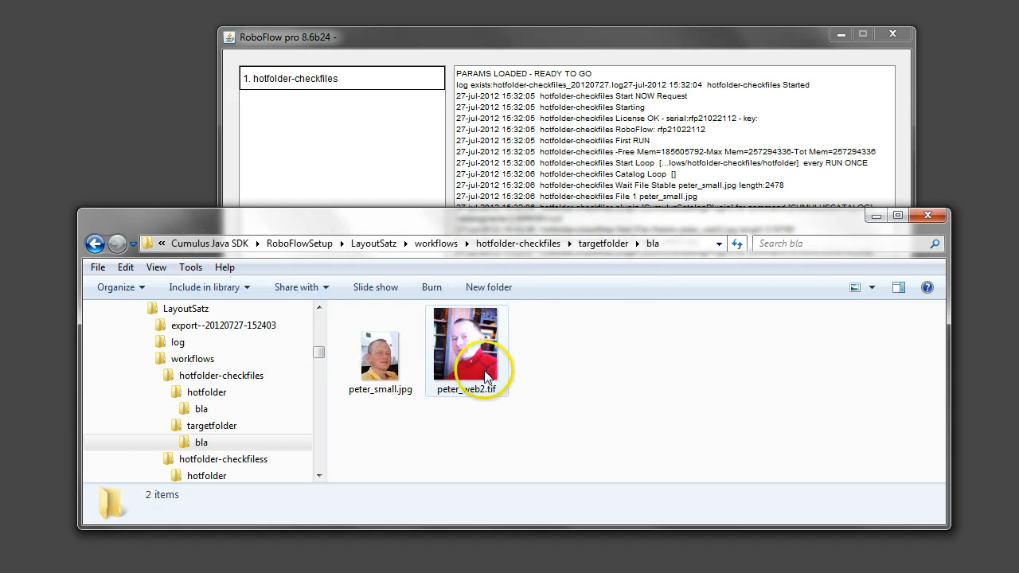
pyautogui.click(408, 369)
pyautogui.click(462, 365)
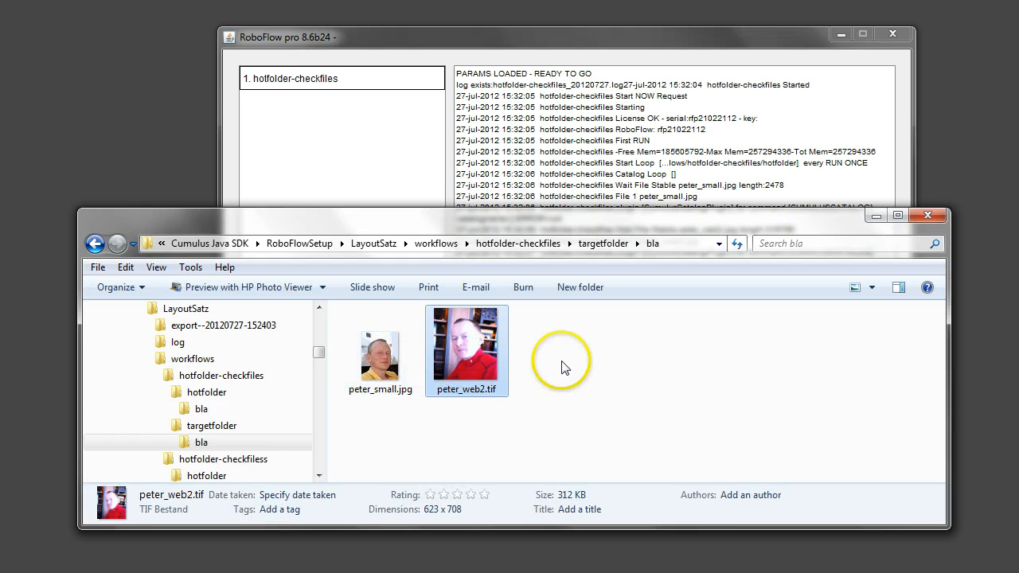
# Open hotfolder's bla subfolder and check the file types of peter_small.jpg and peter_web2.jpg
pyautogui.click(510, 244)
pyautogui.doubleClick(384, 361)
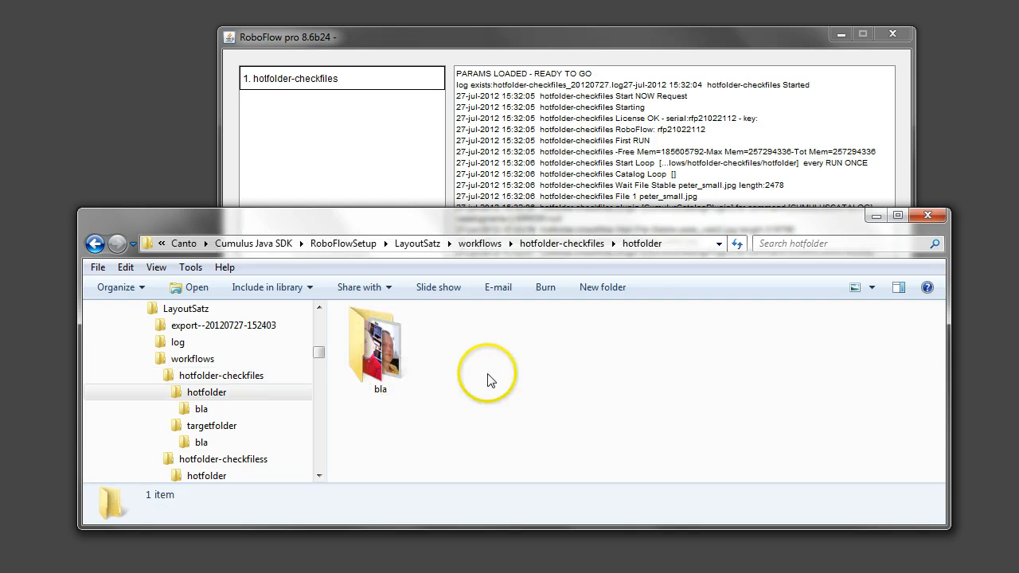
pyautogui.click(355, 358)
pyautogui.doubleClick(356, 358)
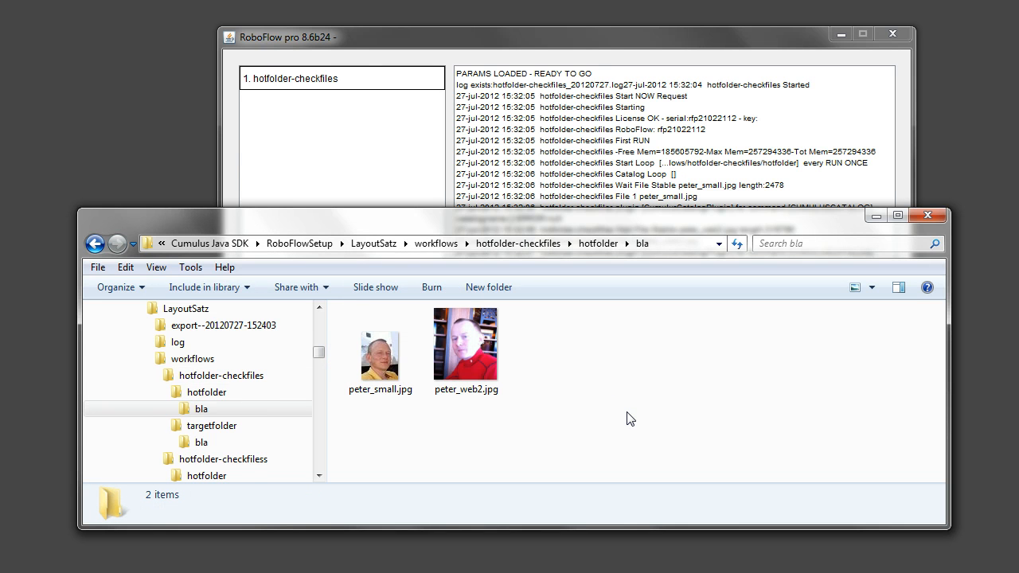
pyautogui.click(378, 359)
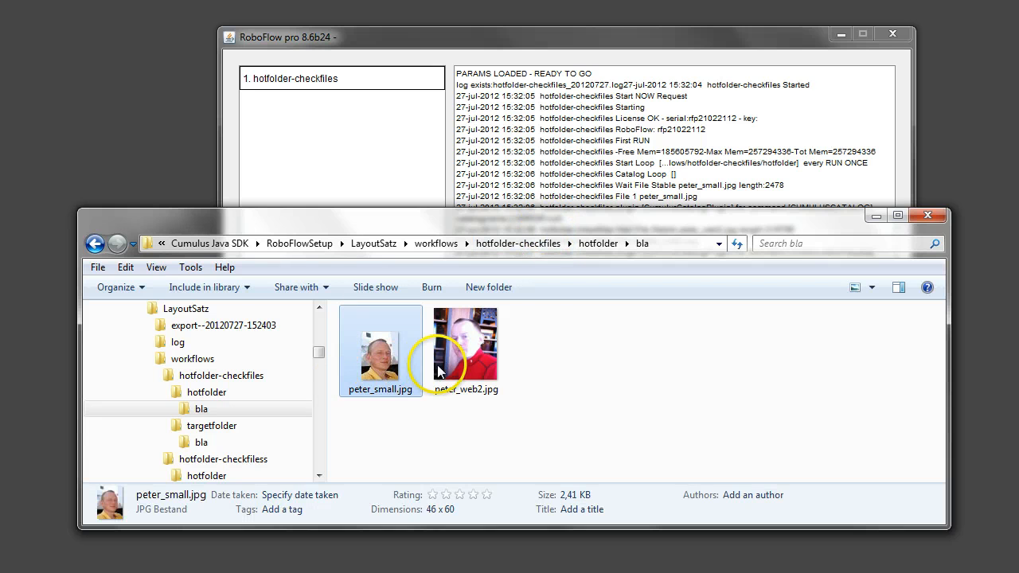
pyautogui.click(439, 371)
pyautogui.click(376, 364)
pyautogui.click(446, 362)
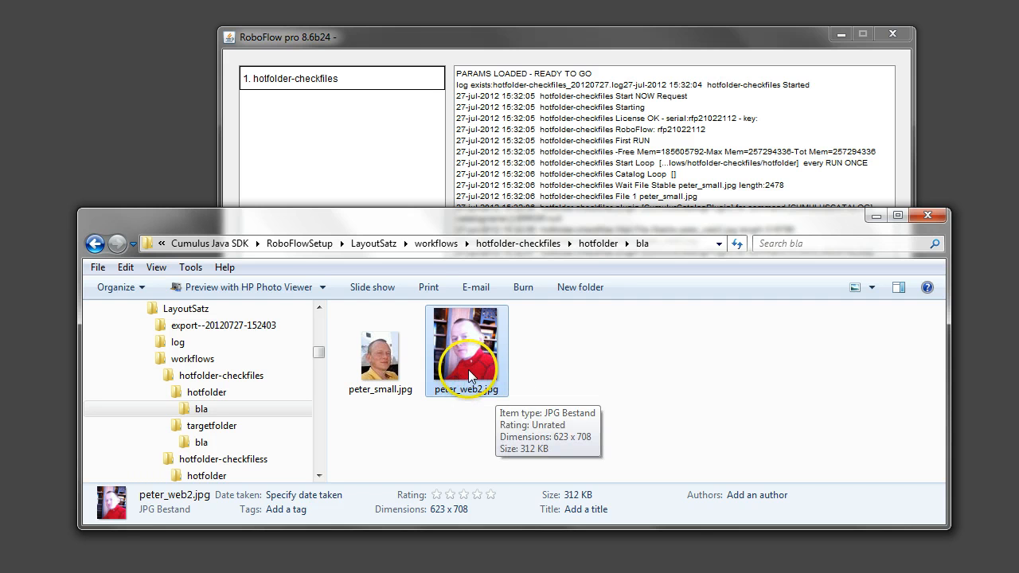
# Delete peter_small.jpg from the bla subfolder of targetfolder
pyautogui.click(546, 249)
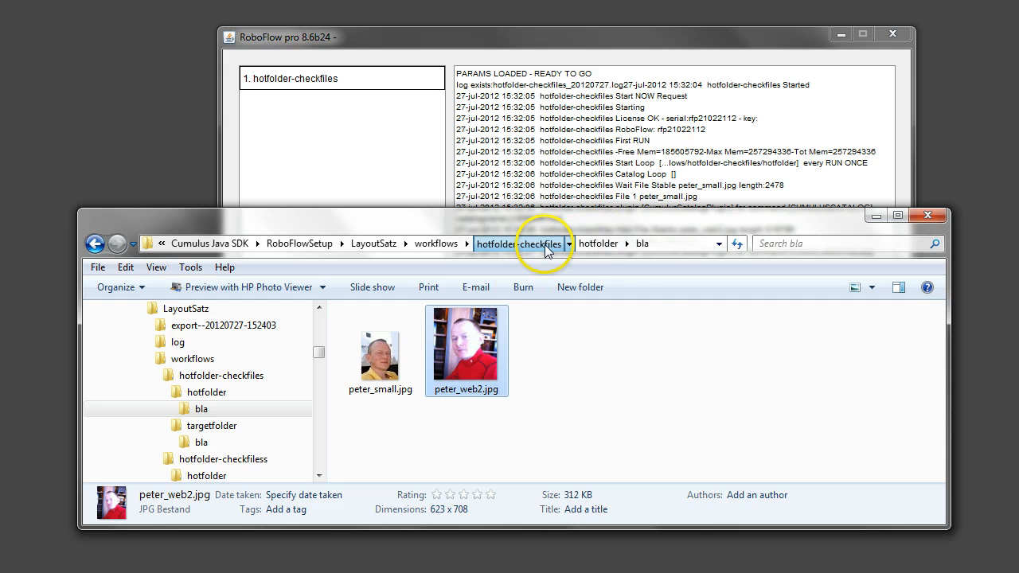
pyautogui.doubleClick(473, 362)
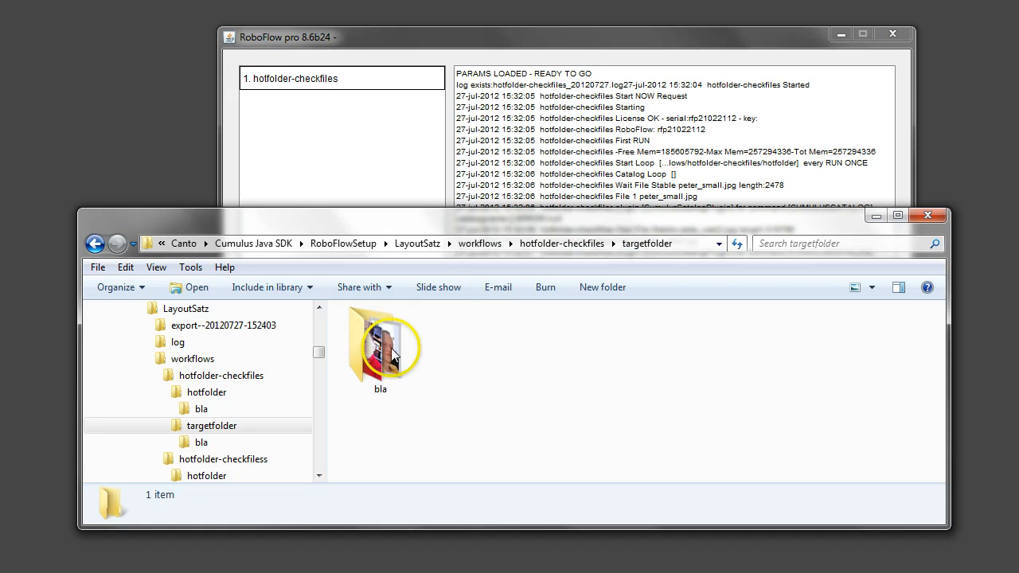
pyautogui.doubleClick(381, 355)
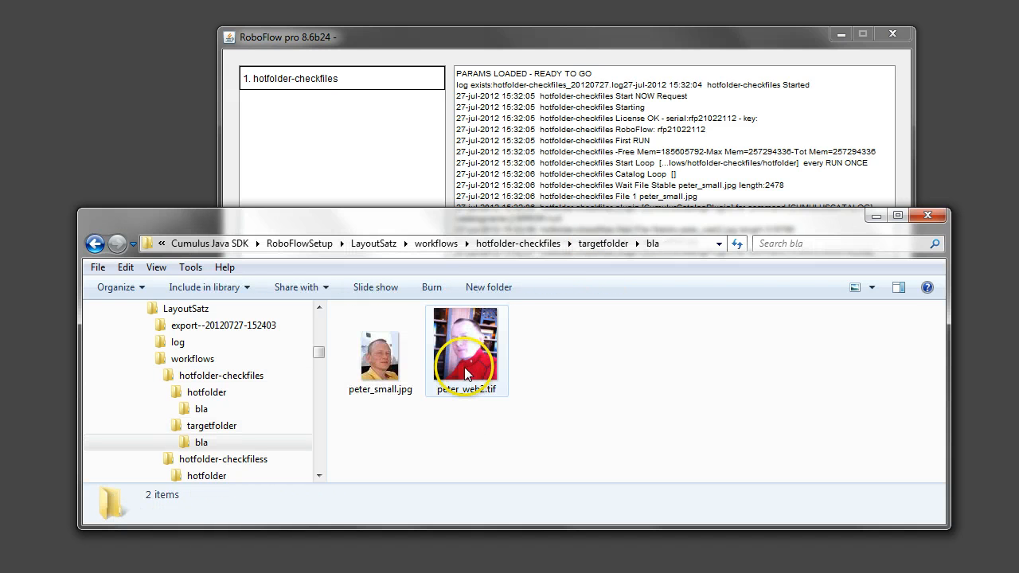
pyautogui.click(378, 376)
pyautogui.press('Delete')
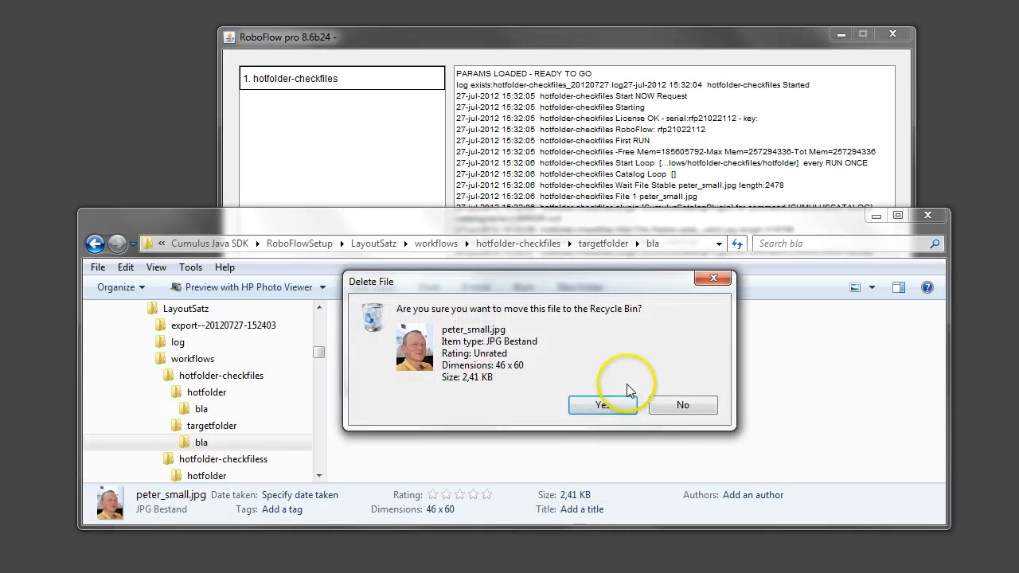
pyautogui.click(615, 402)
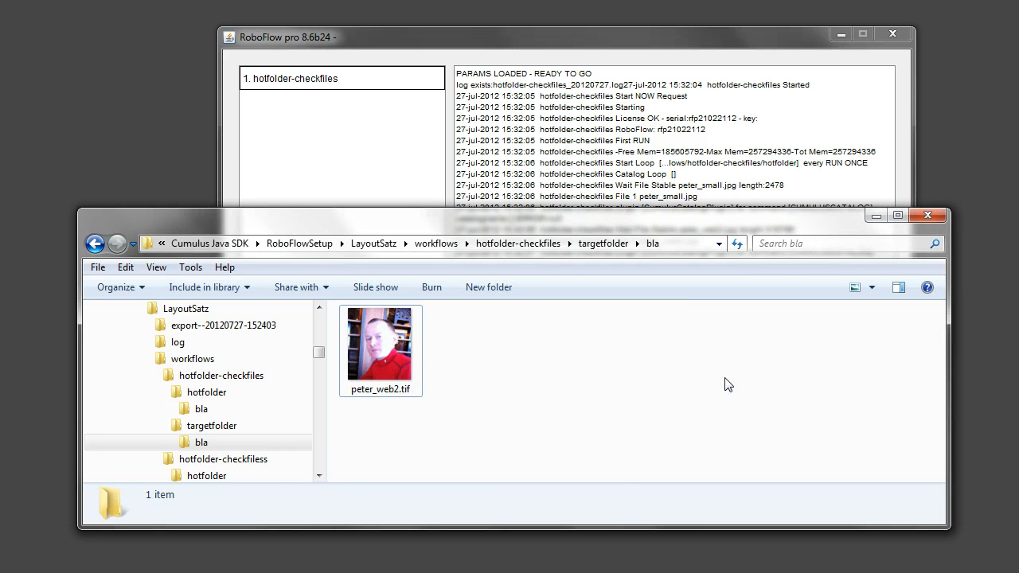
# Return to the bla subfolder of hotfolder and check that its source images are present
pyautogui.click(519, 244)
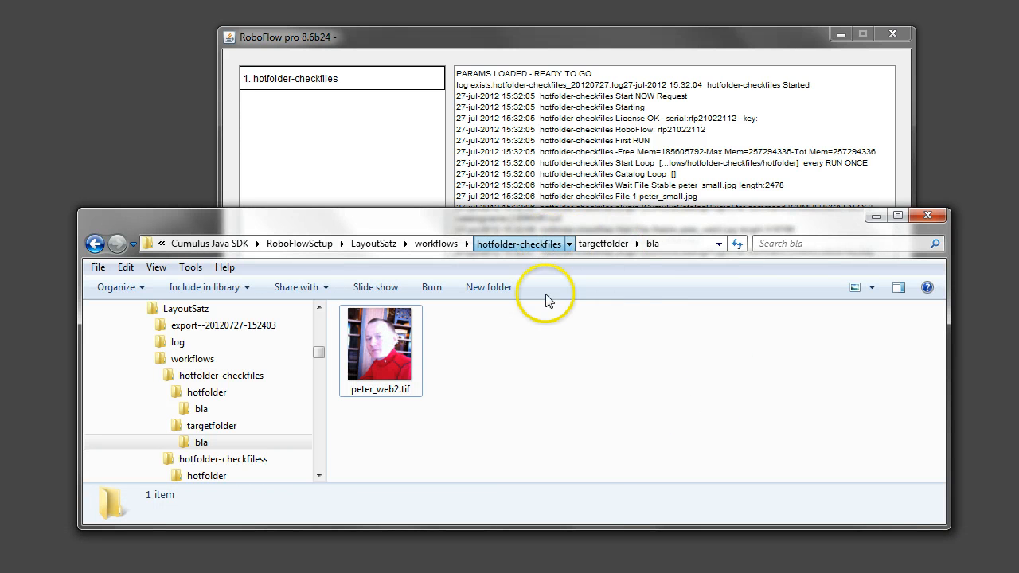
pyautogui.doubleClick(381, 357)
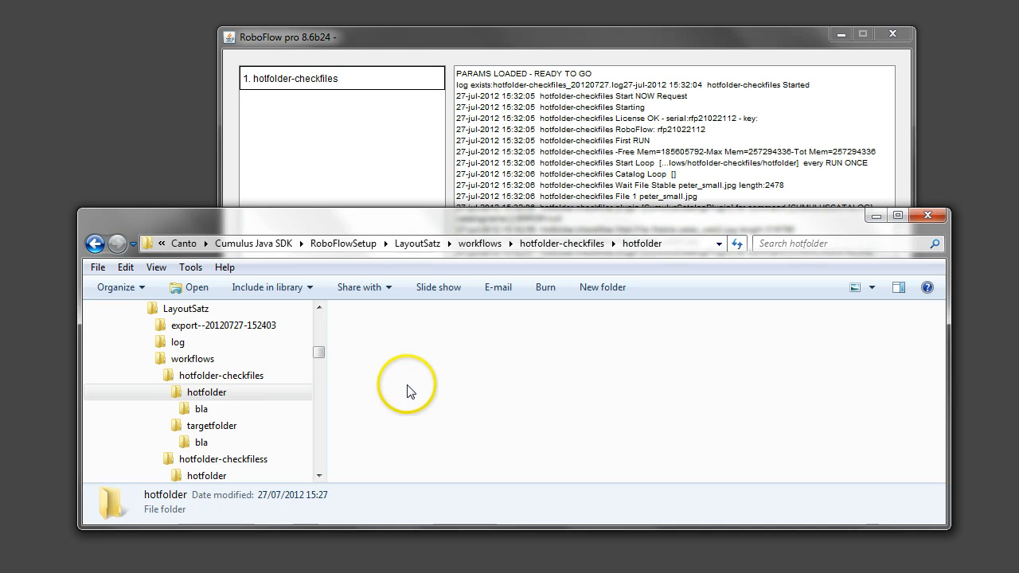
pyautogui.doubleClick(394, 362)
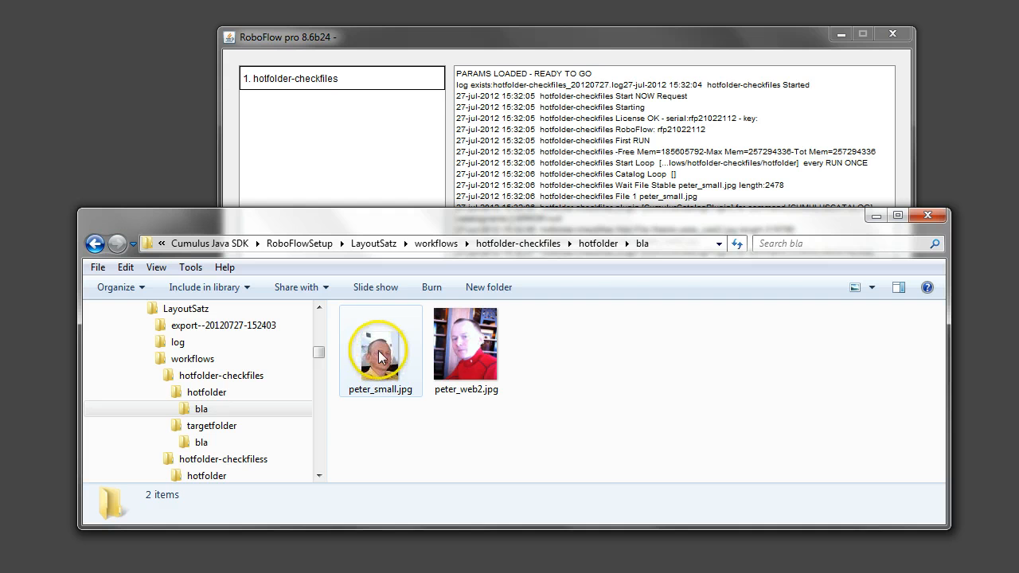
pyautogui.click(382, 354)
pyautogui.click(595, 458)
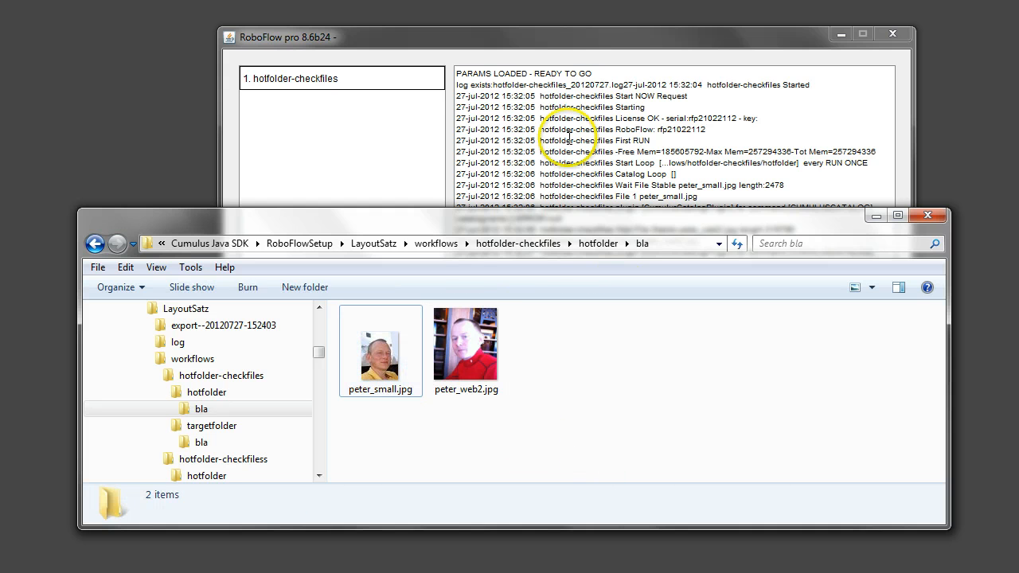
# Restart RoboFlow with the RoboFlow-debug.bat shortcut and browse up to the Cumulus Java SDK folder for the setup folder
pyautogui.click(557, 34)
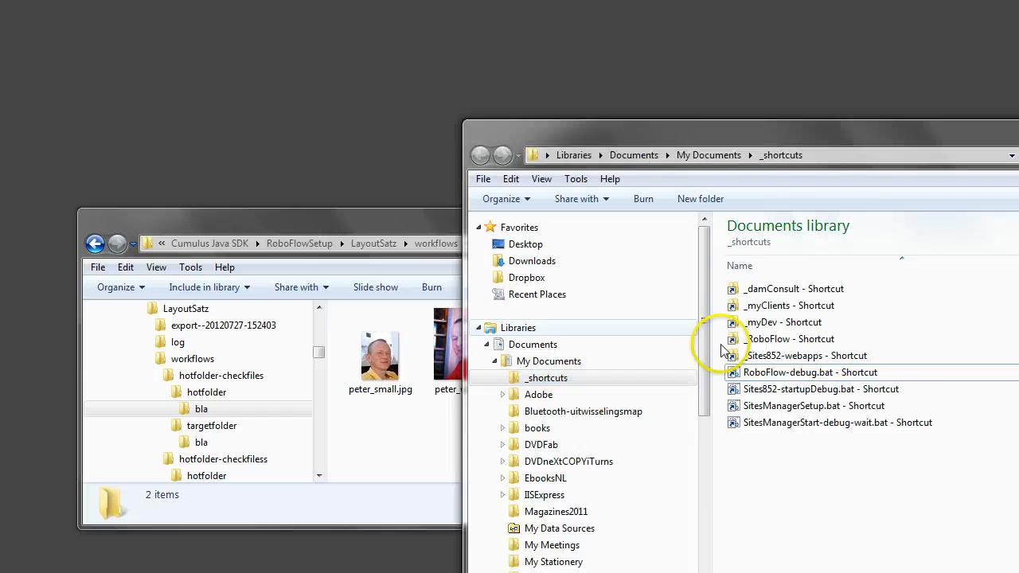
pyautogui.doubleClick(742, 374)
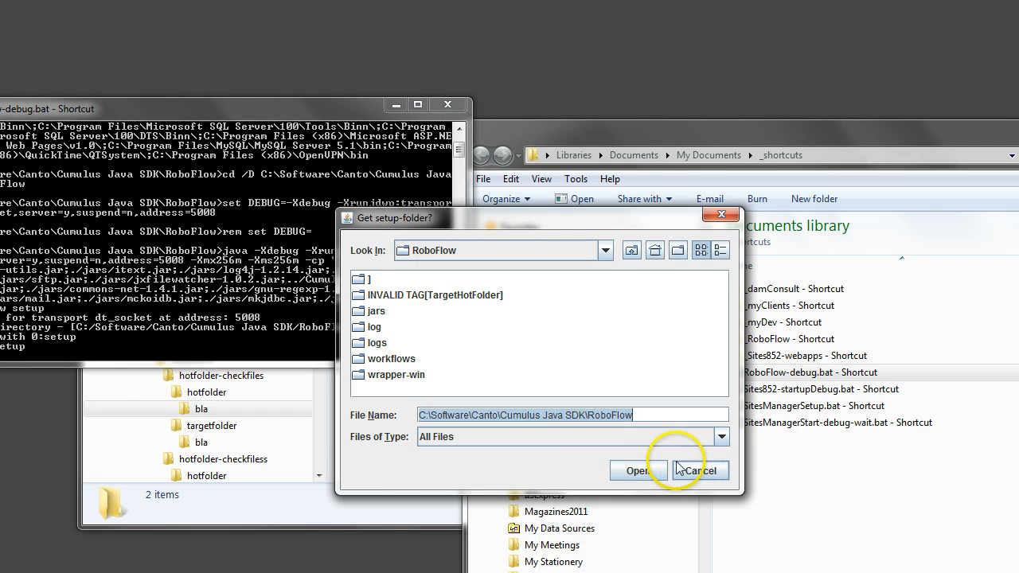
pyautogui.click(631, 251)
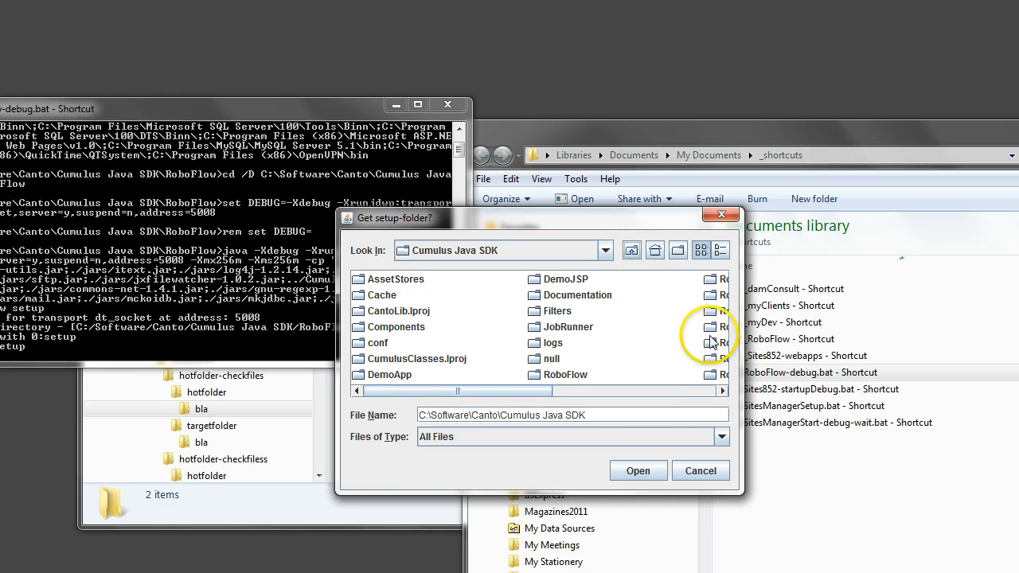
pyautogui.click(712, 311)
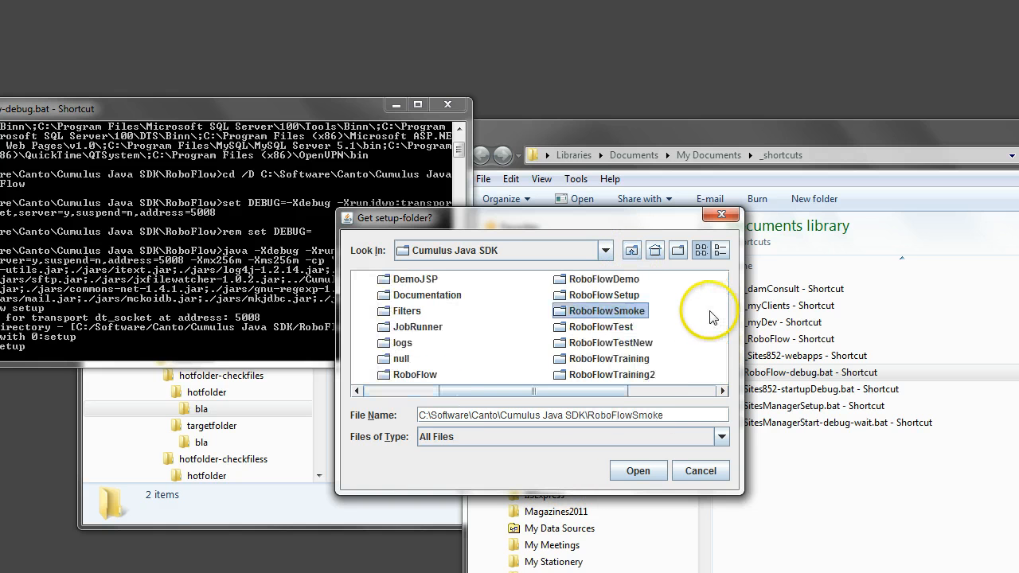
pyautogui.doubleClick(565, 326)
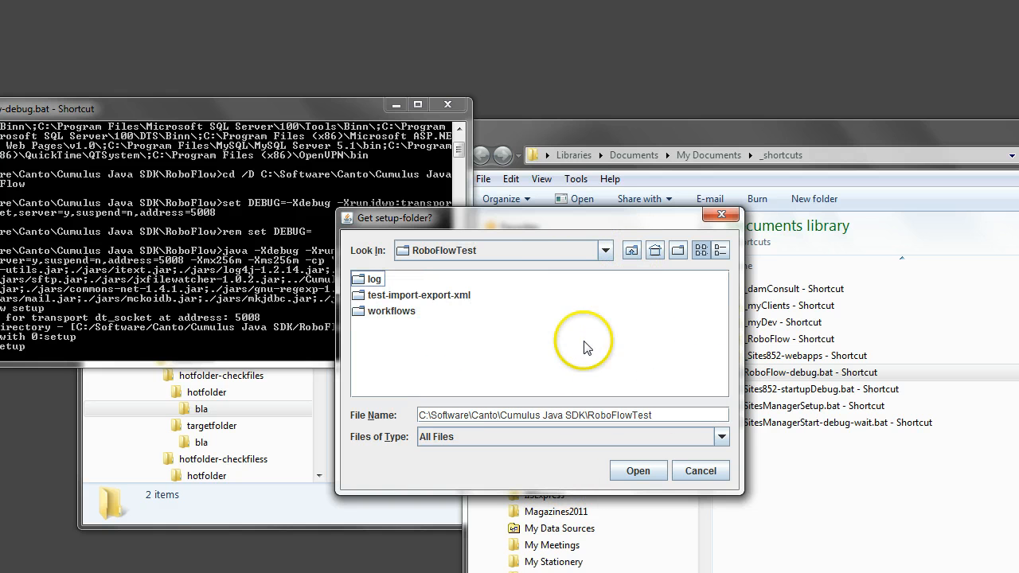
pyautogui.click(631, 251)
pyautogui.click(713, 312)
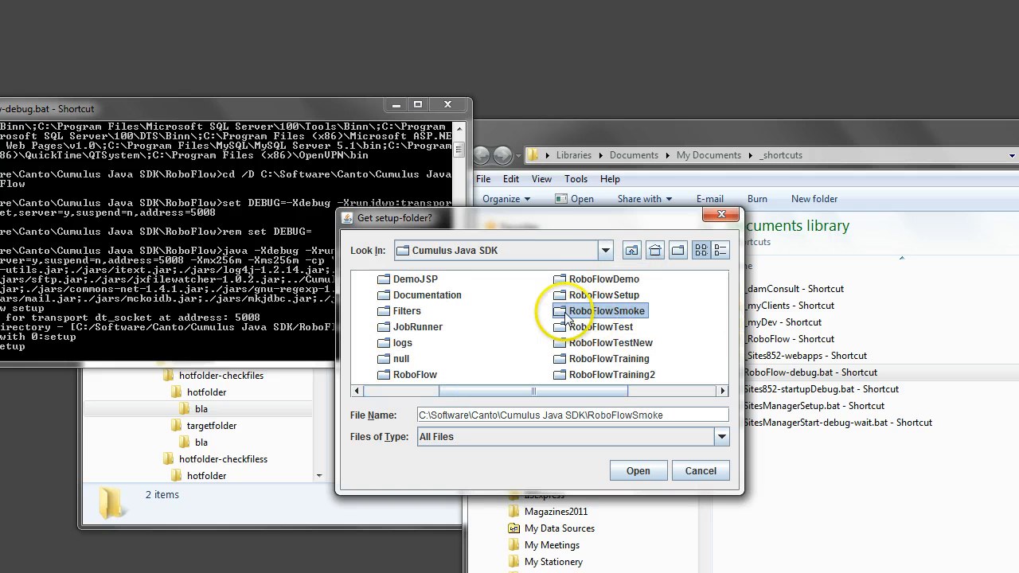
# Load the LayoutSatz folder inside RoboFlowSetup as the setup folder
pyautogui.doubleClick(604, 294)
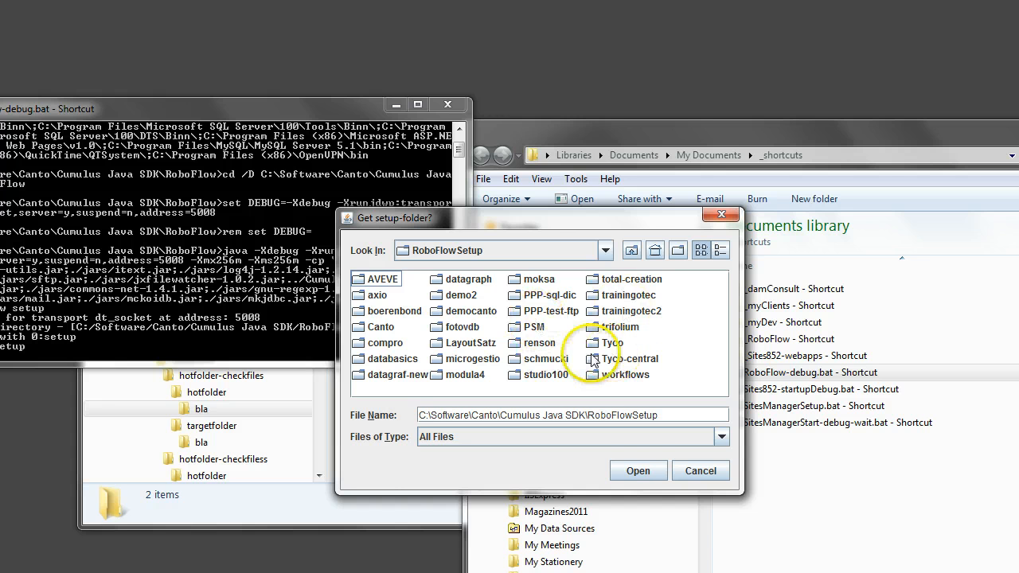
pyautogui.click(469, 342)
pyautogui.click(631, 470)
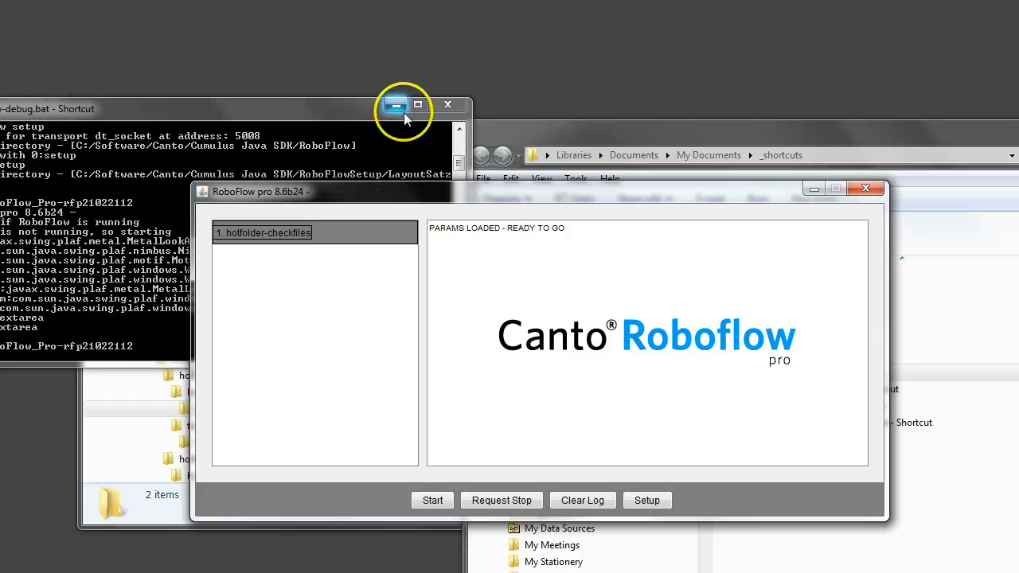
# Minimize the console window, start the hotfolder-checkfiles workflow and move the RoboFlow window clear of the Explorer window
pyautogui.click(397, 105)
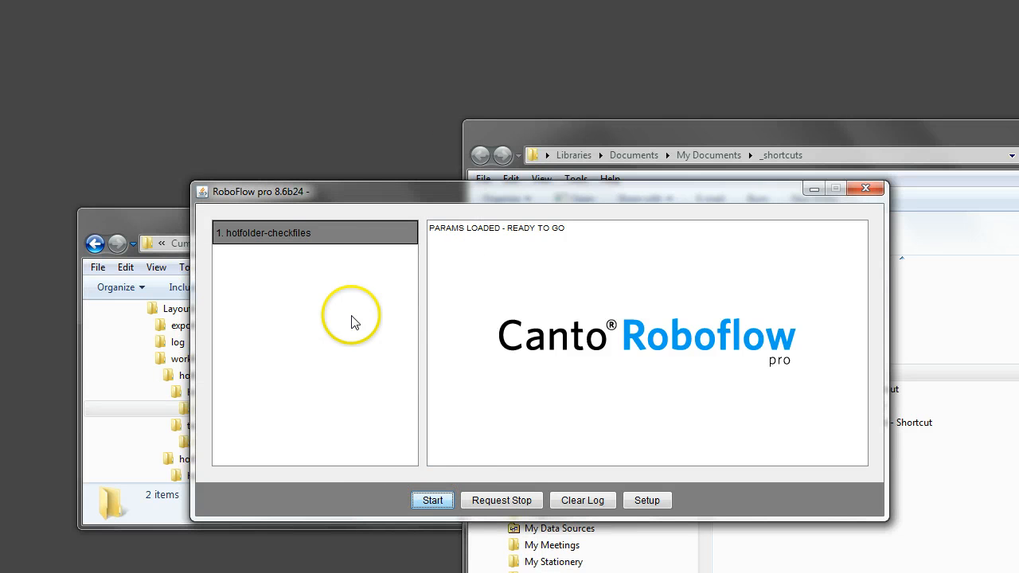
pyautogui.click(260, 231)
pyautogui.doubleClick(260, 232)
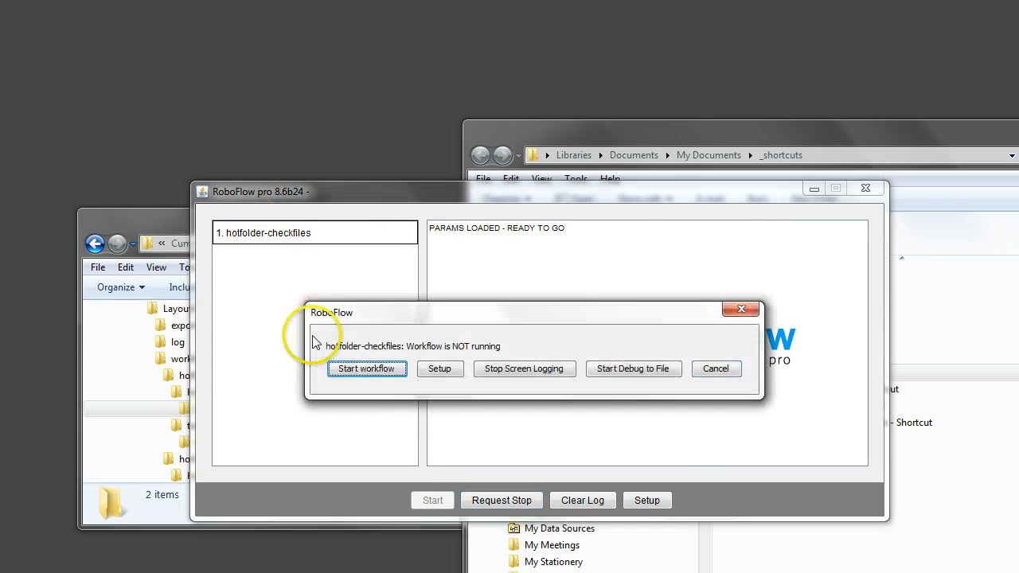
pyautogui.click(350, 374)
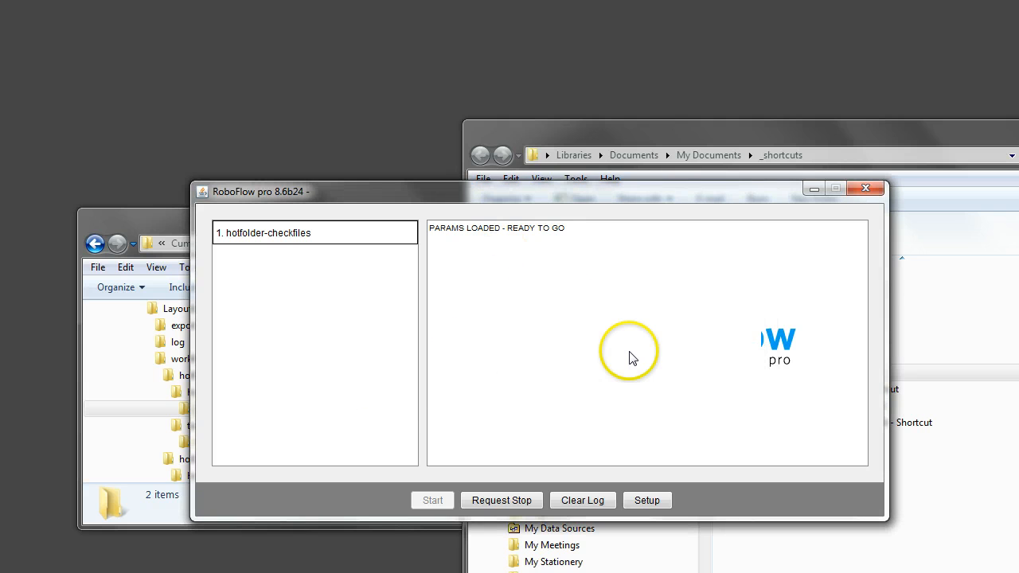
pyautogui.moveTo(496, 195); pyautogui.dragTo(617, 48)
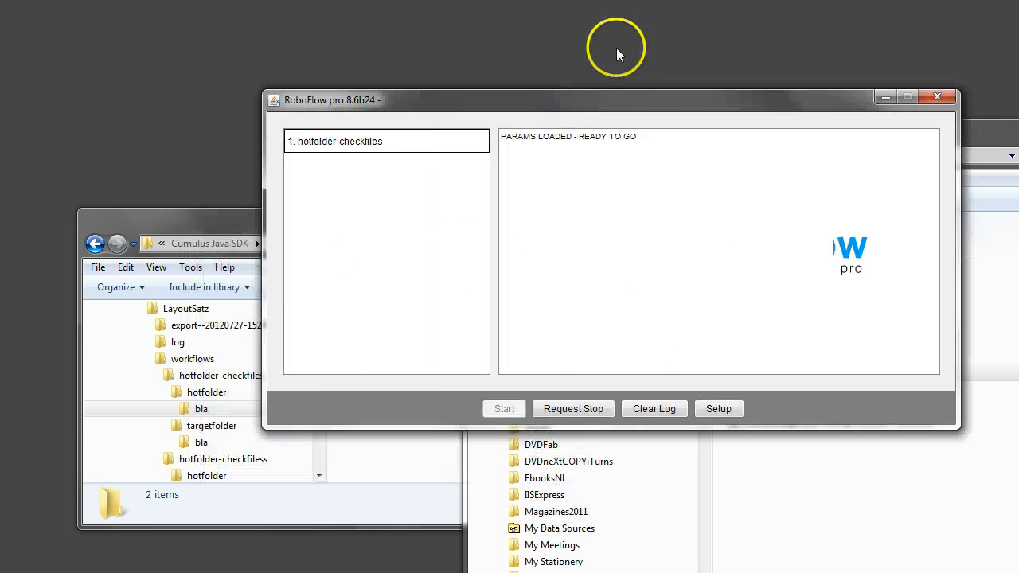
# Check the remaining images in hotfolder's bla subfolder and review RoboFlow's log entries for peter_small.jpg and peter_web2.jpg
pyautogui.click(376, 430)
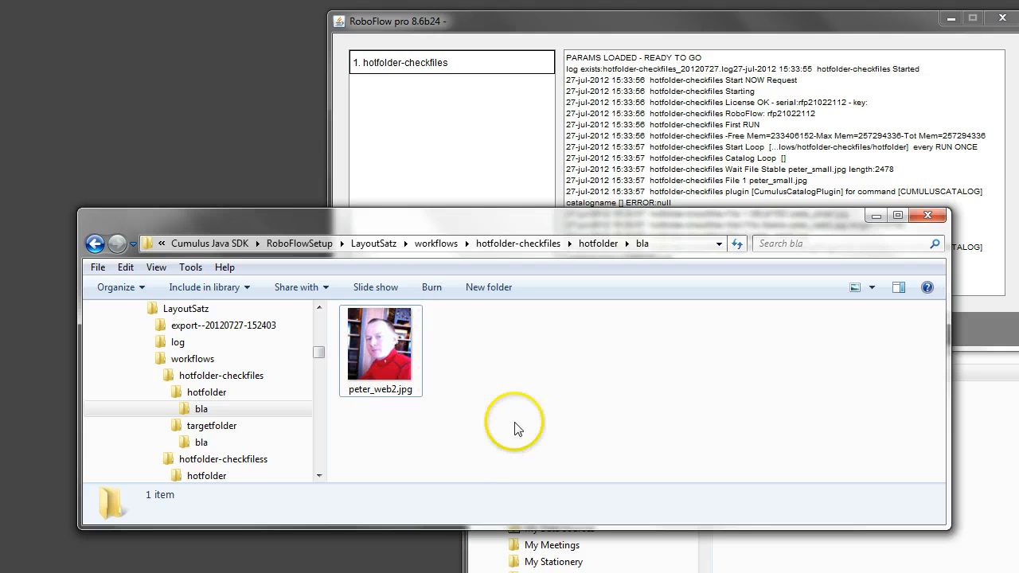
pyautogui.click(699, 17)
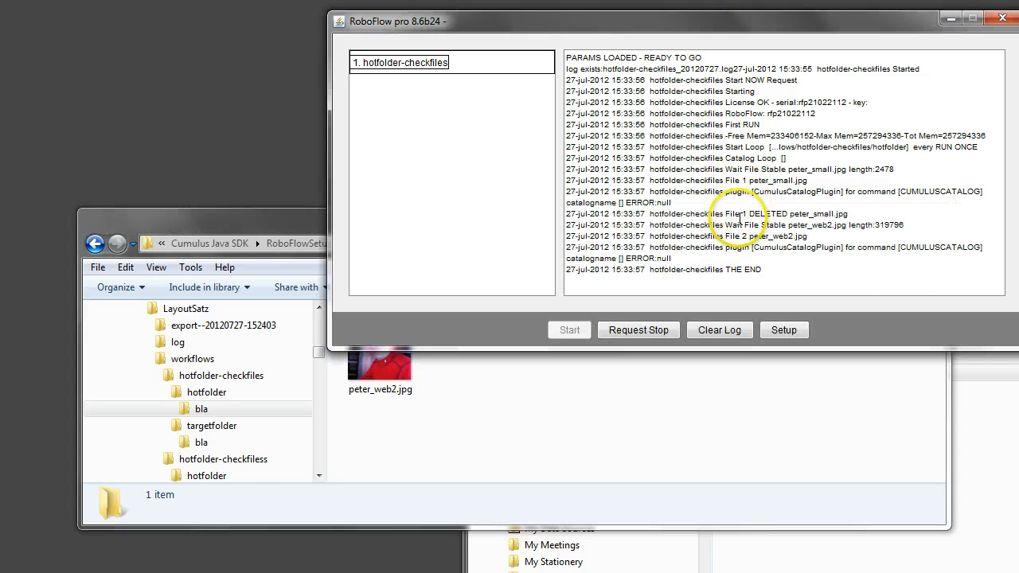
pyautogui.moveTo(743, 181); pyautogui.dragTo(806, 180)
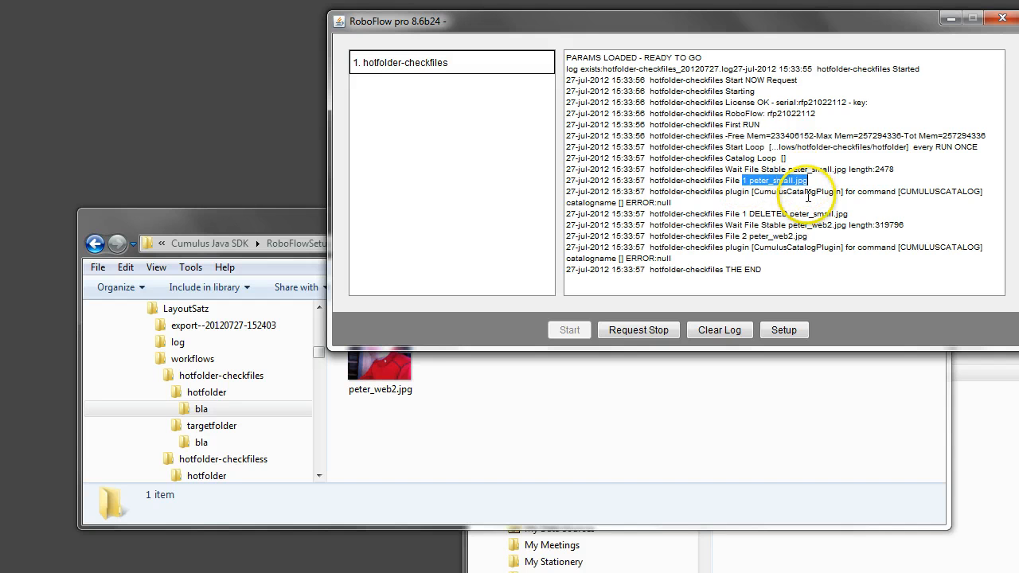
pyautogui.moveTo(724, 214); pyautogui.dragTo(845, 214)
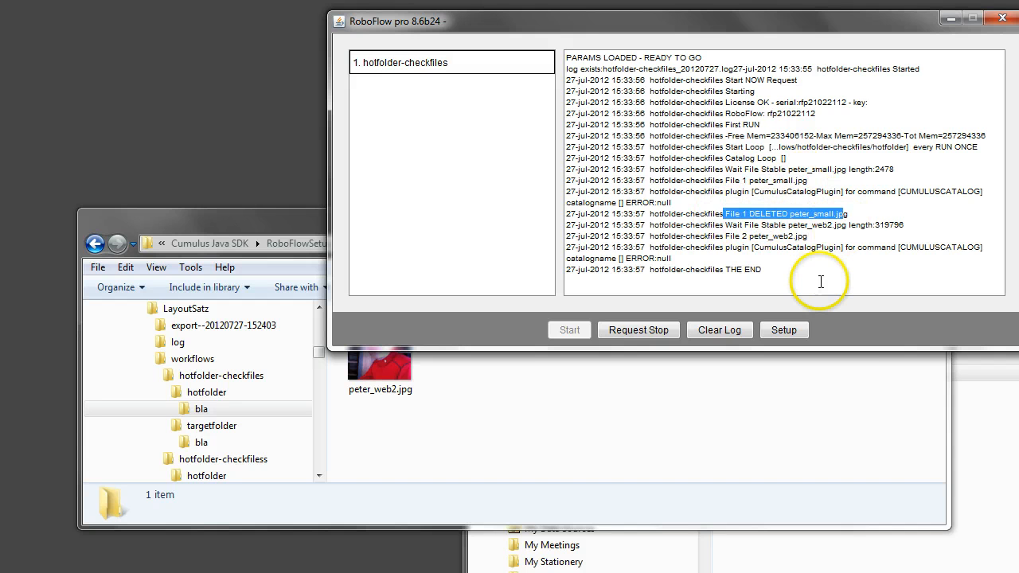
pyautogui.click(796, 226)
pyautogui.moveTo(796, 236); pyautogui.dragTo(787, 255)
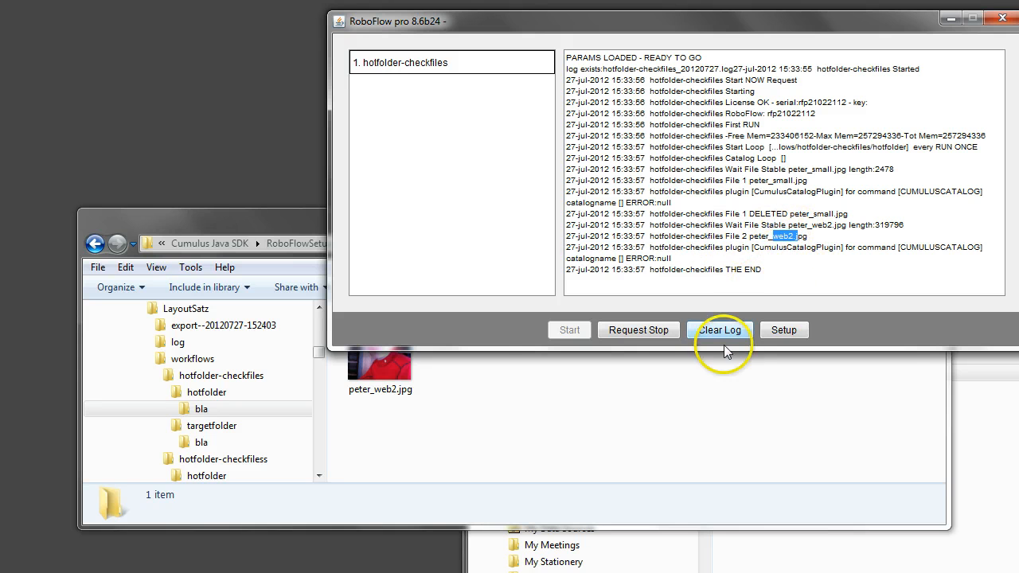
# Open the bla subfolder of targetfolder in Windows Explorer and check the images produced by the run
pyautogui.click(479, 386)
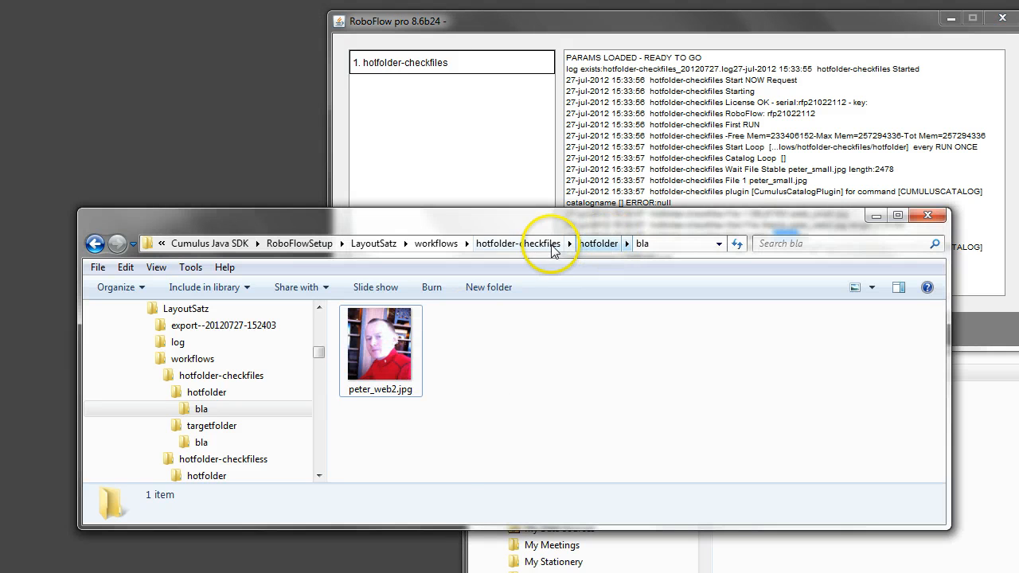
pyautogui.doubleClick(483, 369)
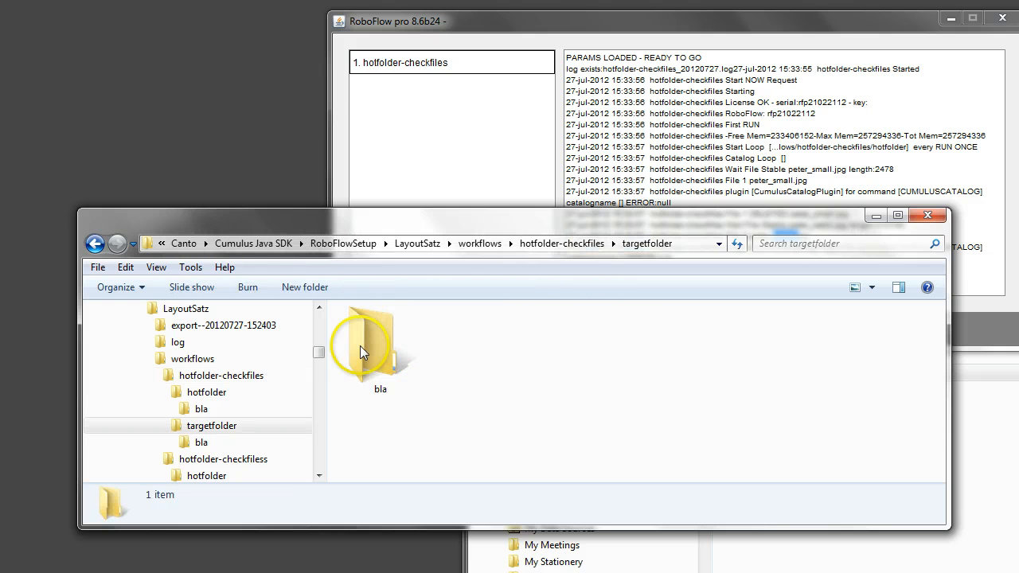
pyautogui.click(381, 354)
pyautogui.doubleClick(380, 354)
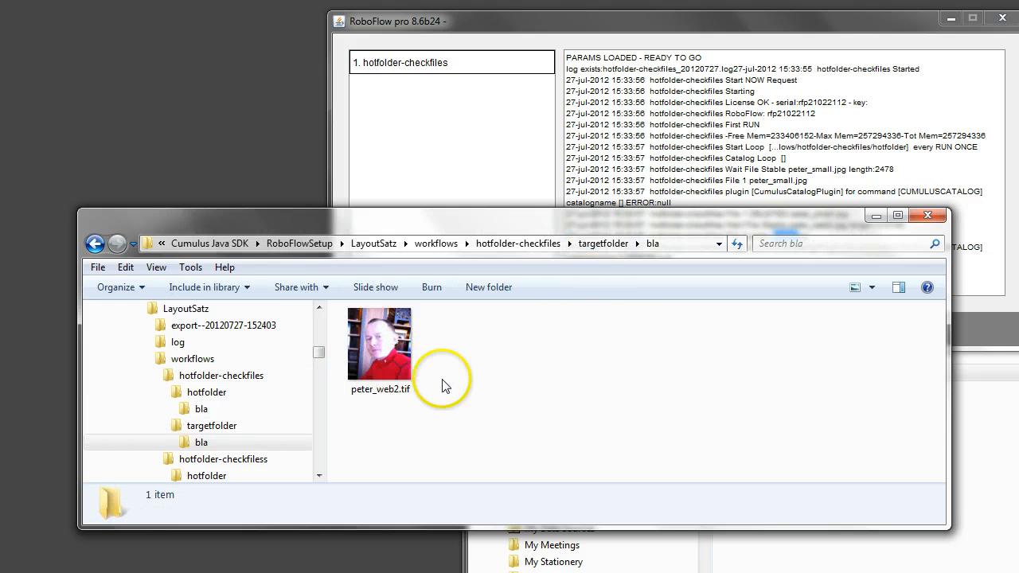